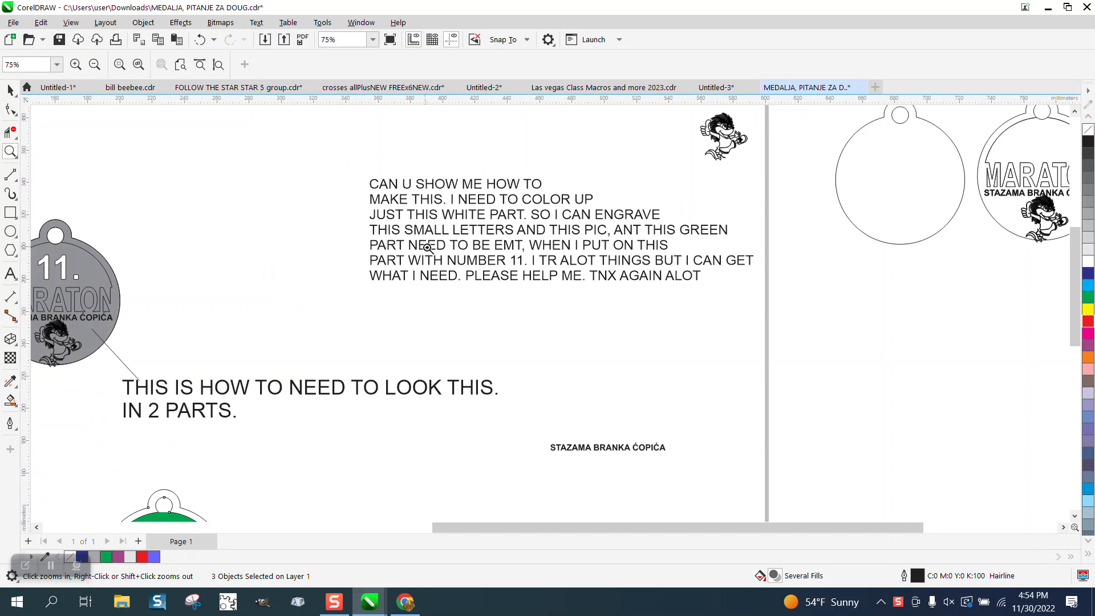
Remove the green fill from the MARATON shape and give its outline a red colour.
scroll(502, 252, down, 1)
scroll(519, 236, down, 1)
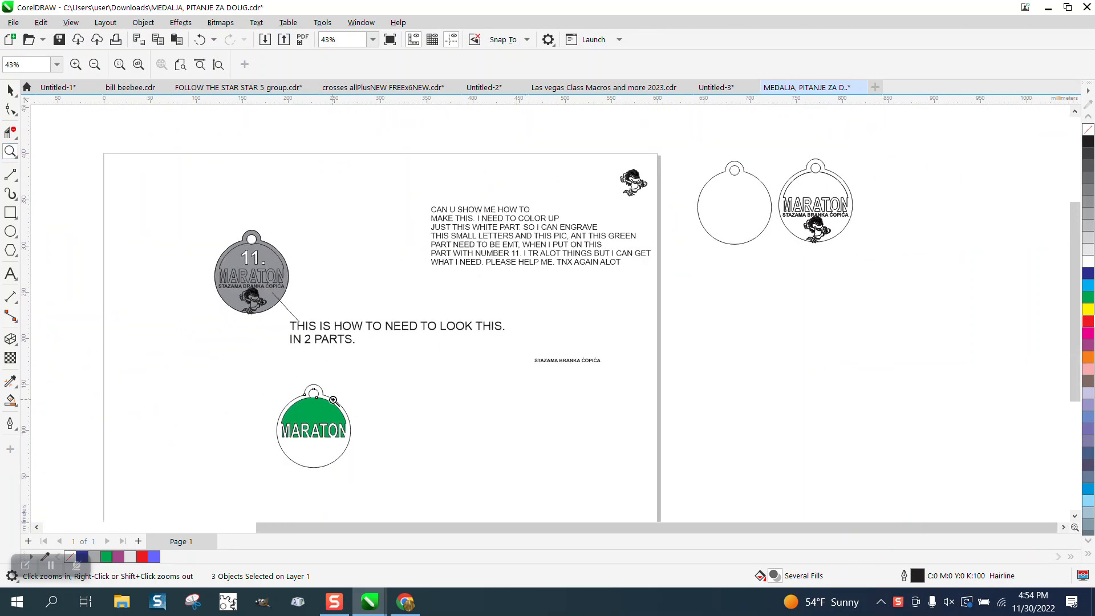
drag(261, 375, 409, 478)
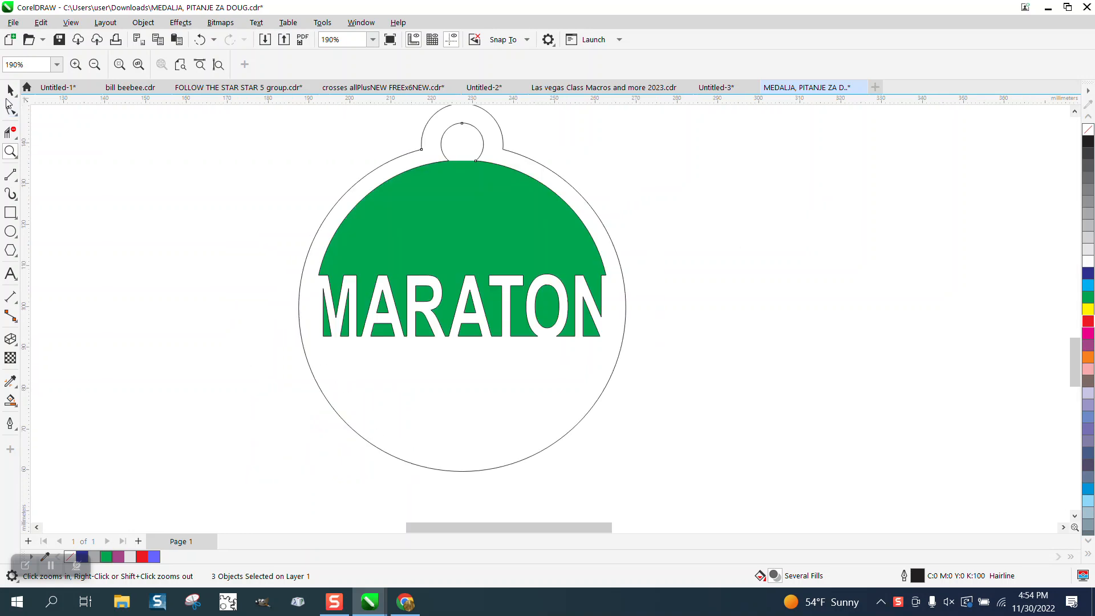
click(10, 90)
click(493, 232)
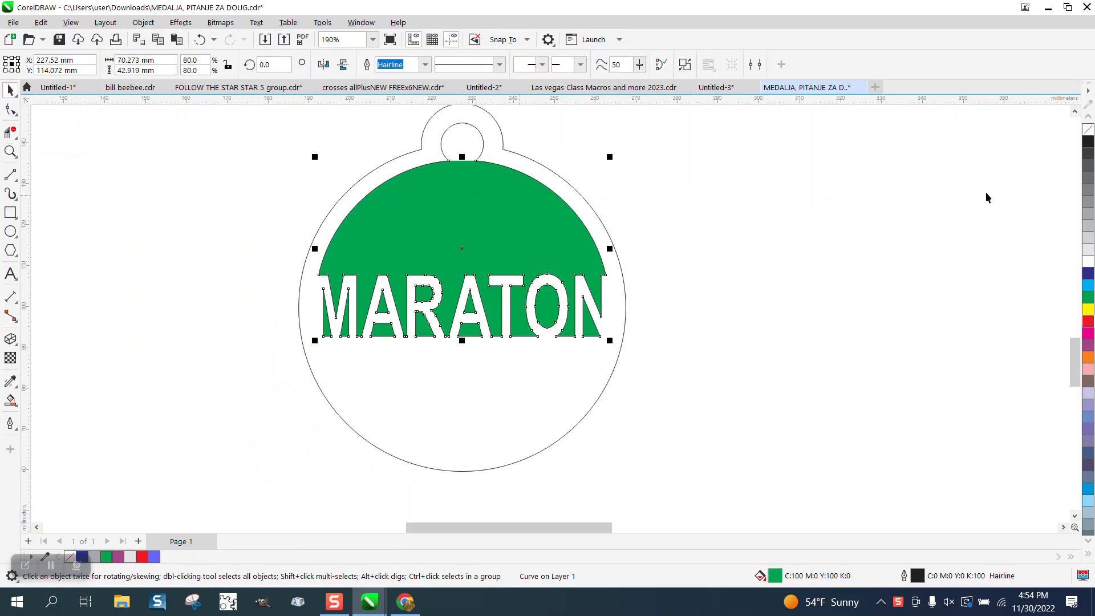
click(1088, 129)
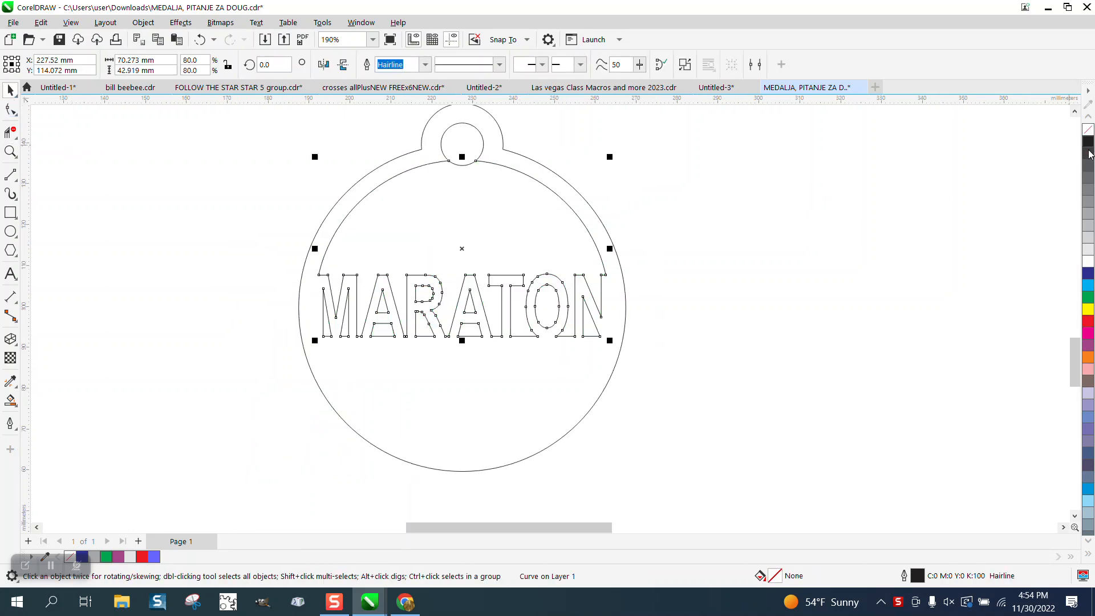
right_click(1089, 321)
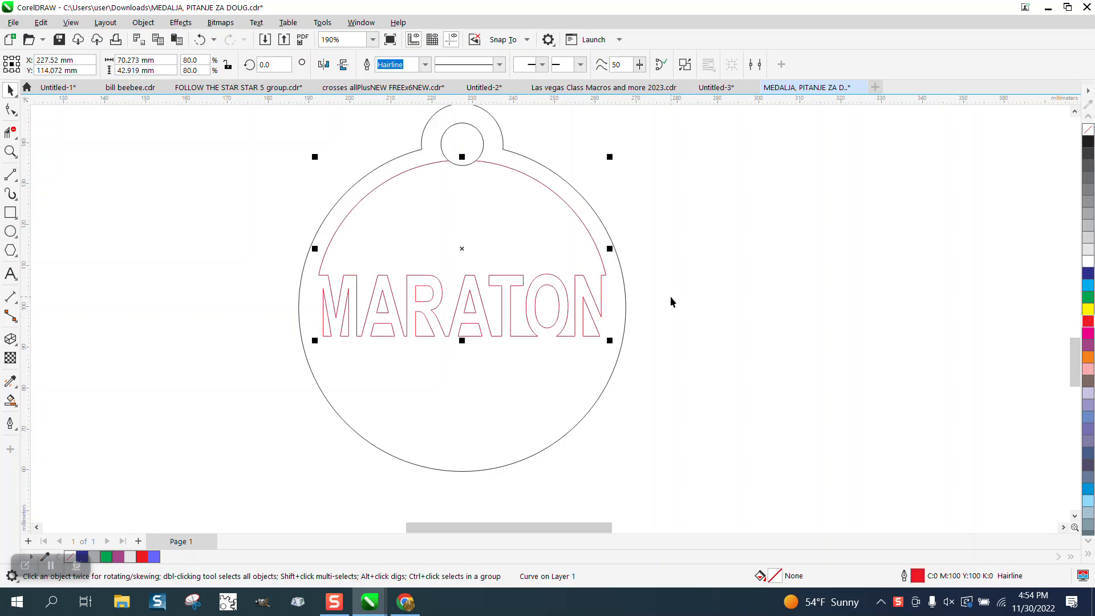
Colour the medal's outer contour red and shrink the hole circle to about 7.4 mm.
click(624, 275)
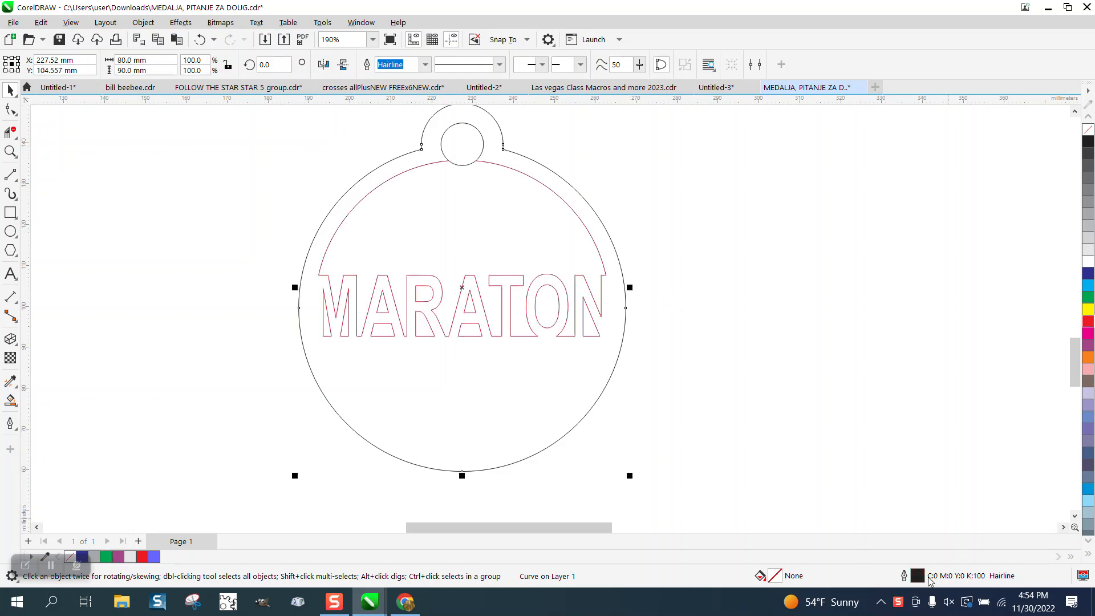
right_click(1089, 323)
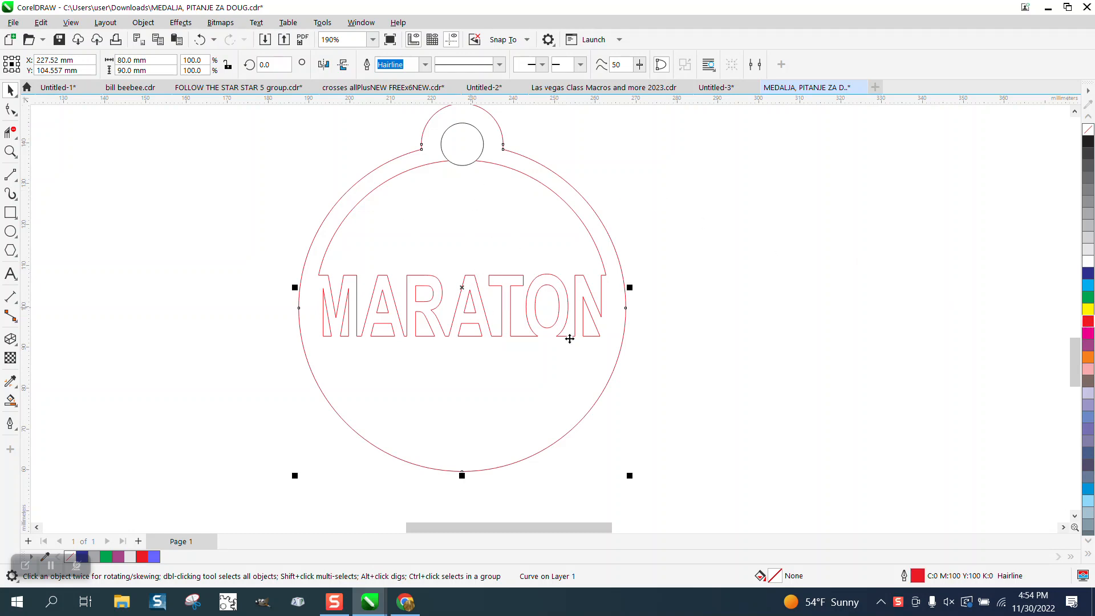
click(482, 142)
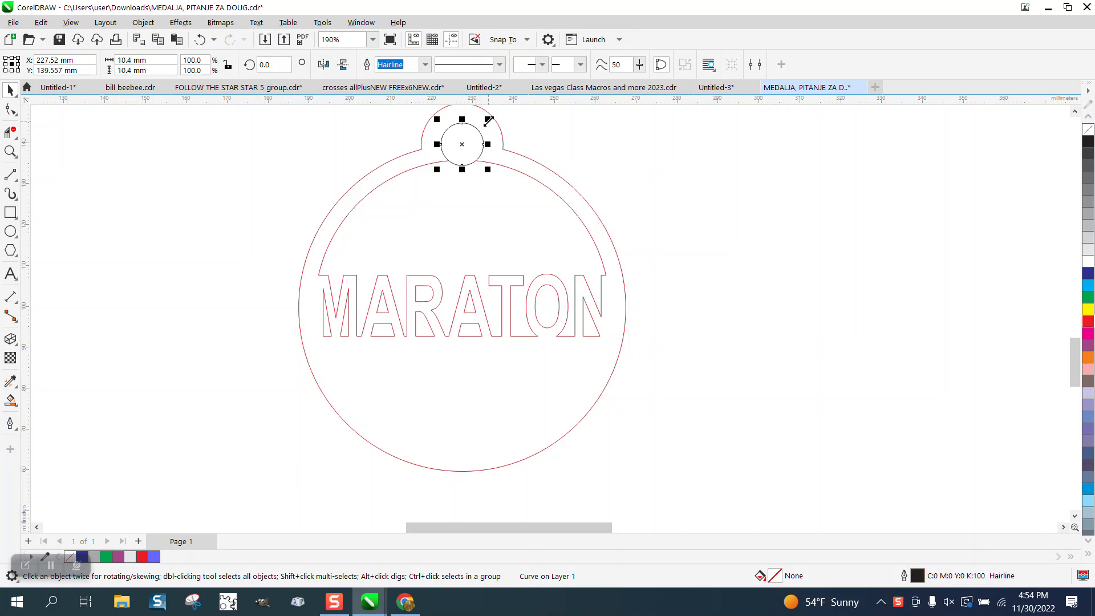
drag(488, 122, 464, 141)
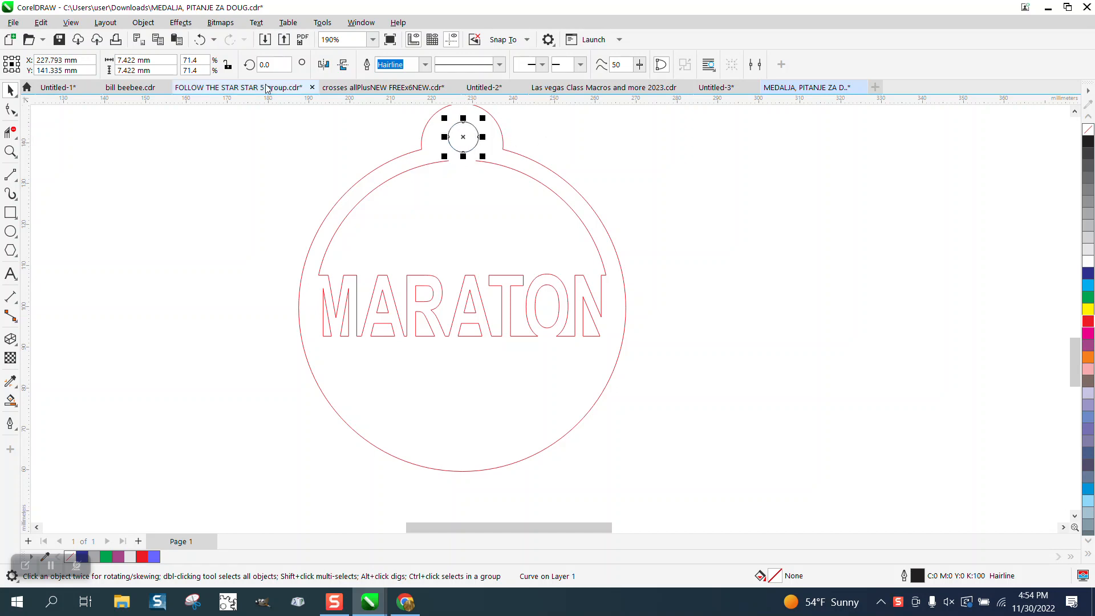
Undo the hole resize, the red outlines and the fill removal on the medal.
click(201, 40)
click(201, 40)
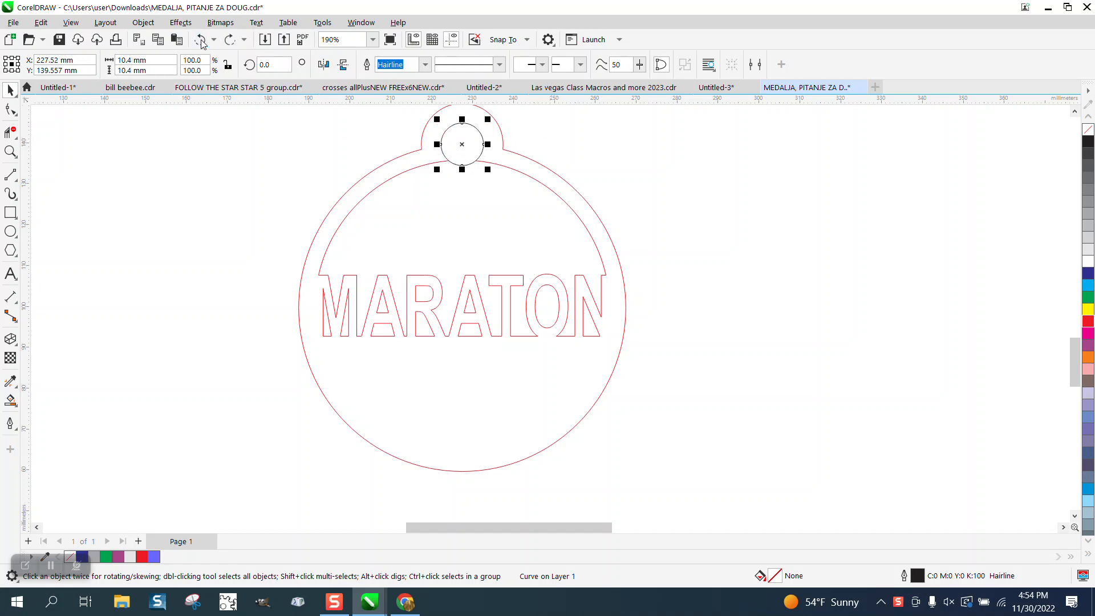
click(200, 40)
click(201, 40)
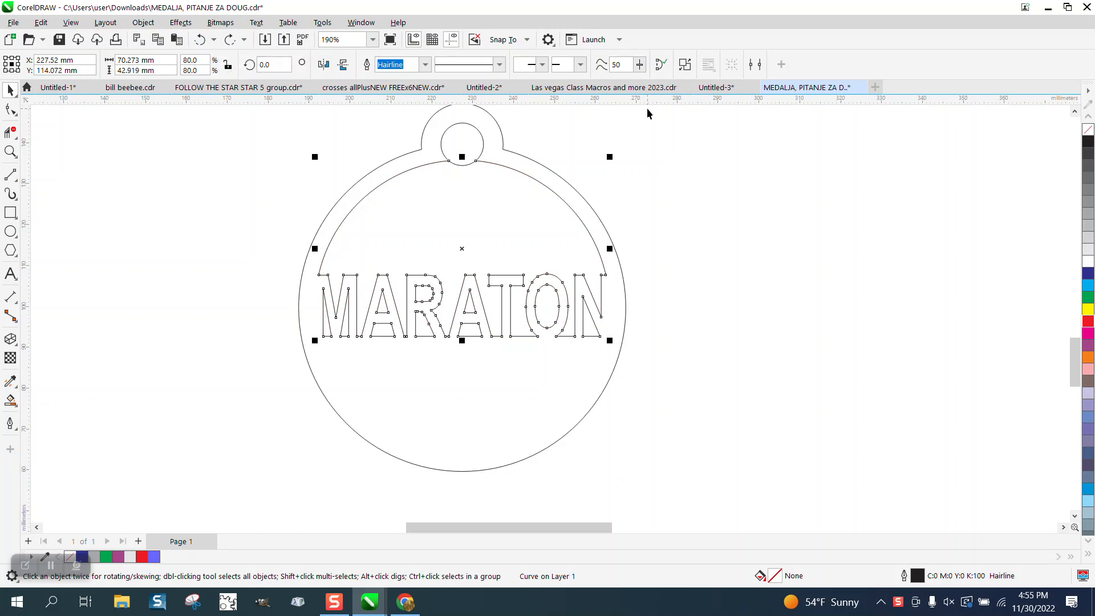
click(201, 41)
Move the hole circle outside the medal, and give the MARATON shape no fill and a red outline.
click(485, 143)
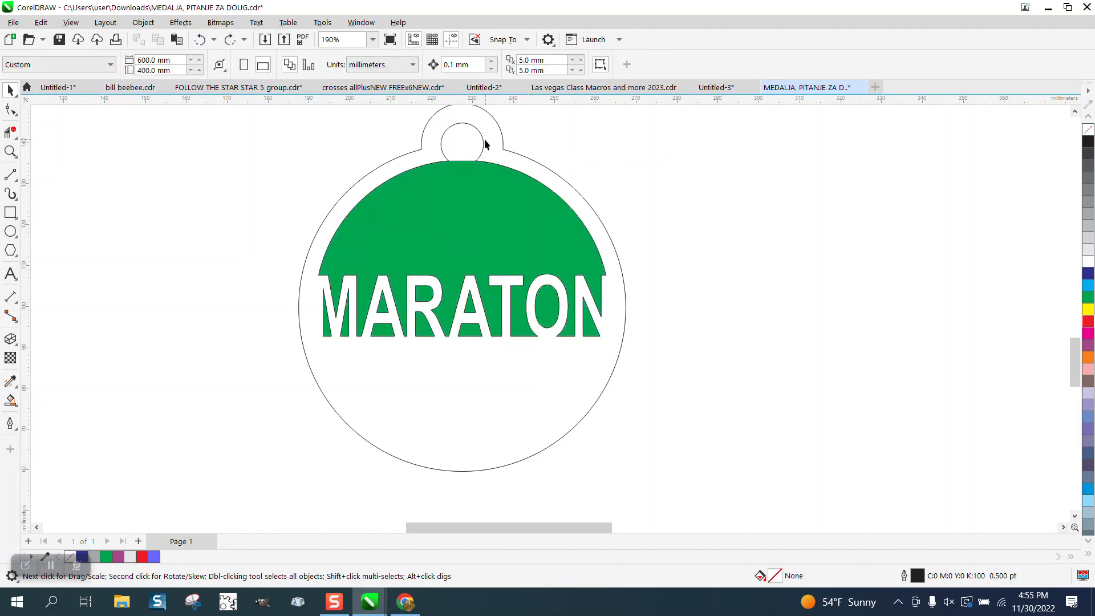
drag(482, 144, 647, 144)
click(487, 188)
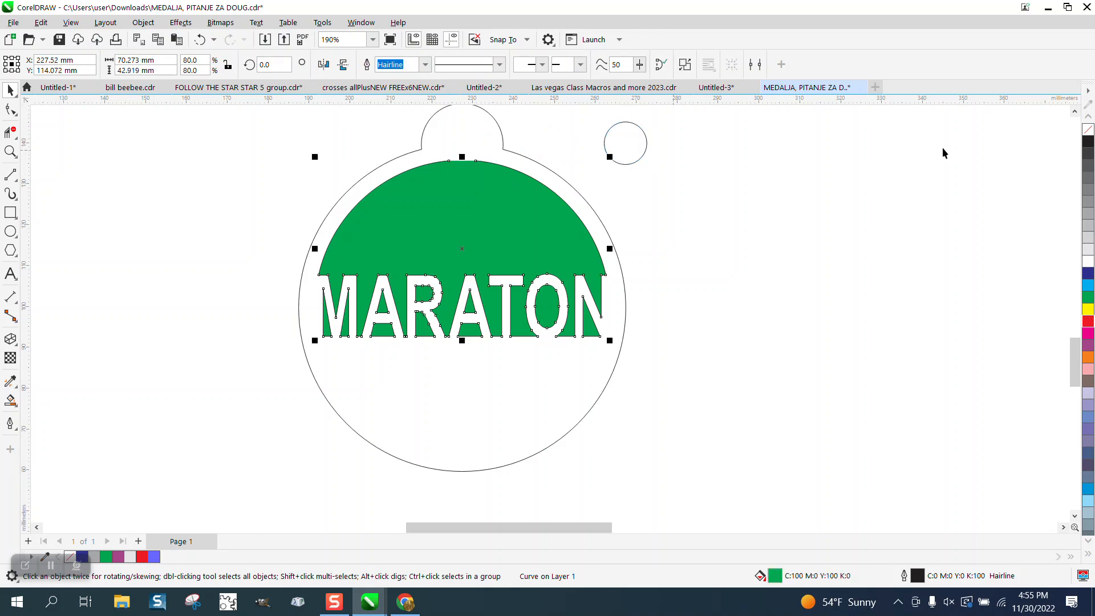
click(1088, 130)
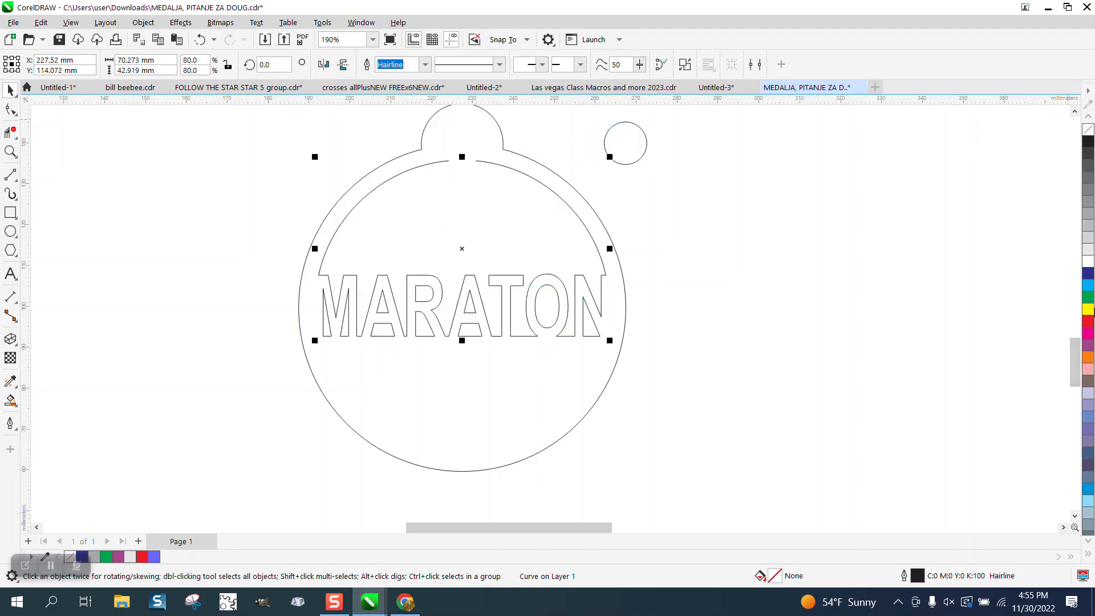
right_click(1087, 322)
Close the gap at the top of the red arc with a 3-Point Curve joining its two open ends.
click(10, 149)
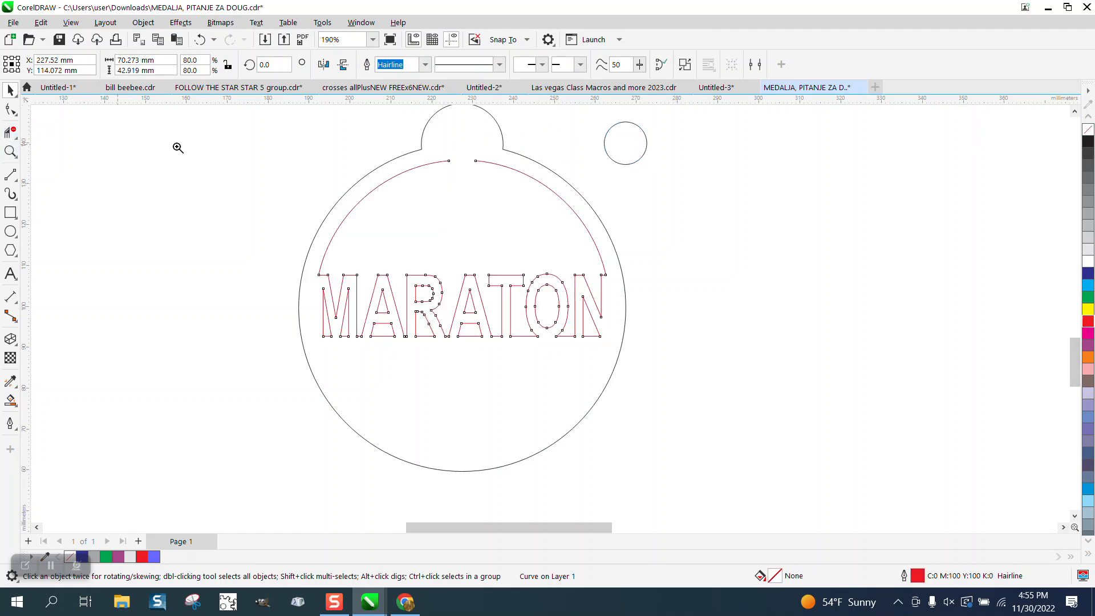
drag(403, 147, 622, 208)
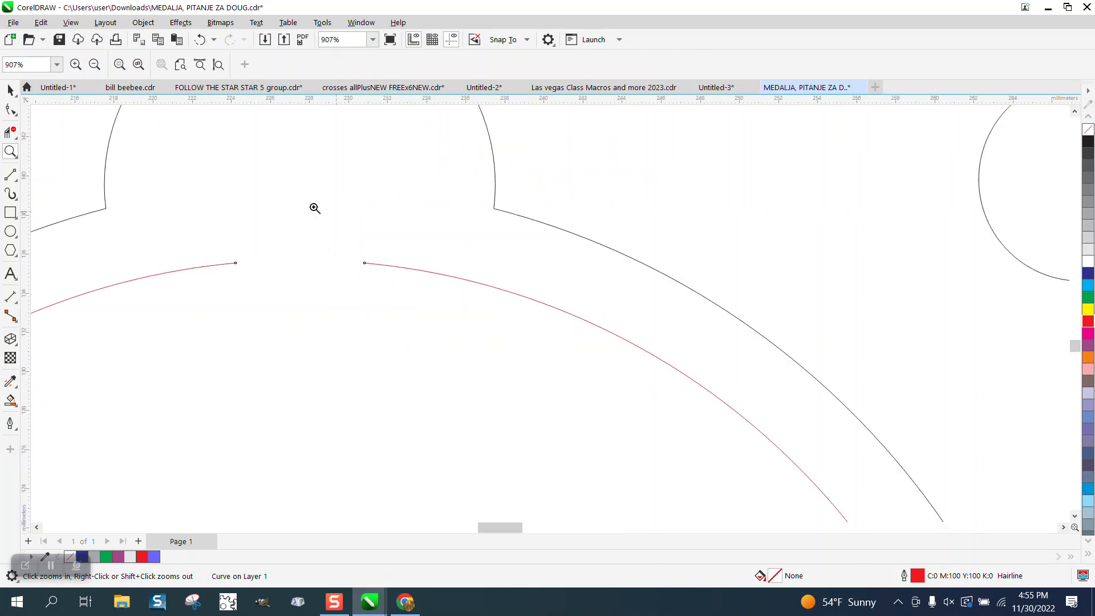
click(11, 175)
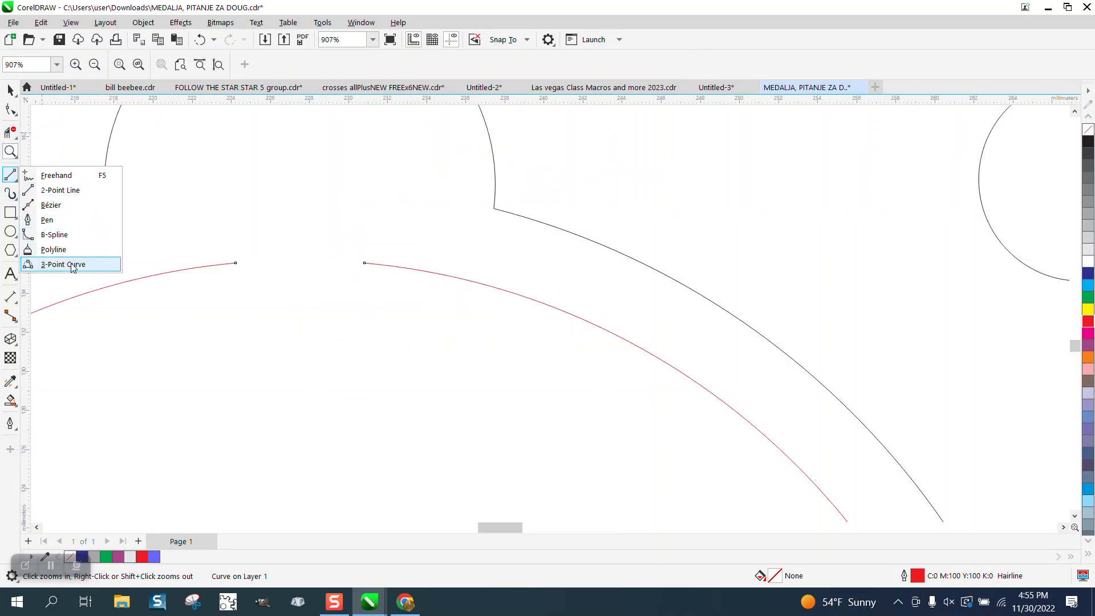
click(62, 264)
drag(367, 264, 263, 264)
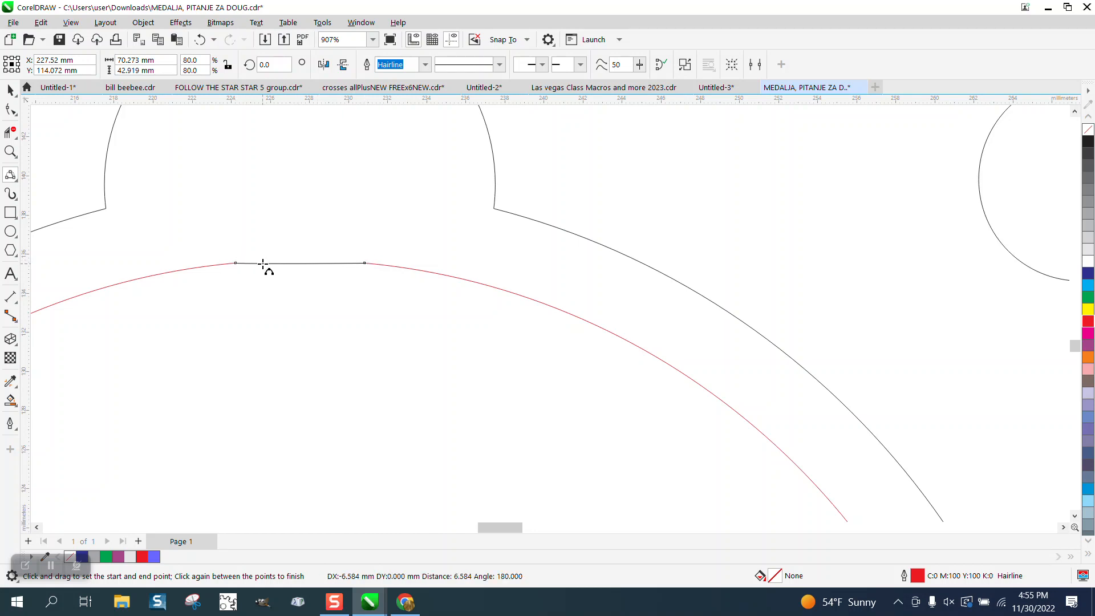
click(295, 260)
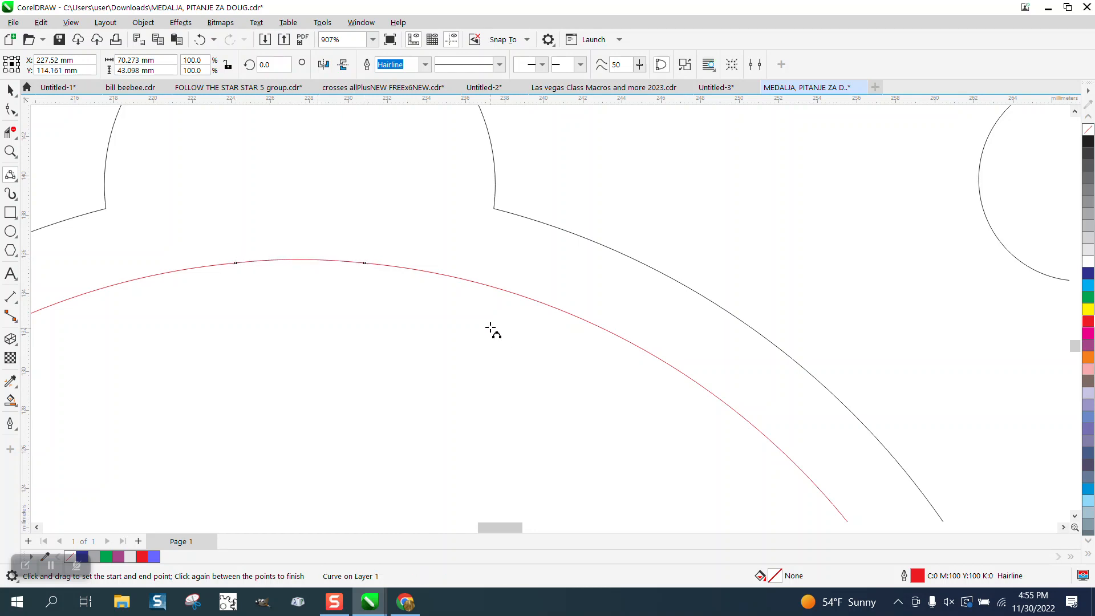
Use Smart Fill to create a blue-violet (#6666FF) shape without outline from the region between the arc and the MARATON letters.
scroll(494, 325, down, 5)
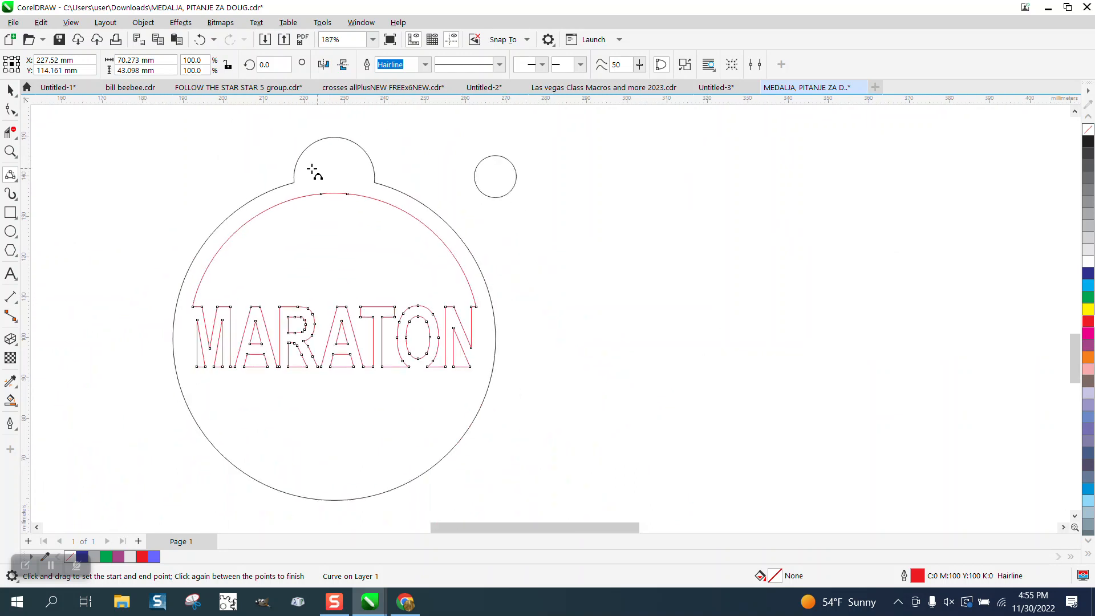
click(10, 90)
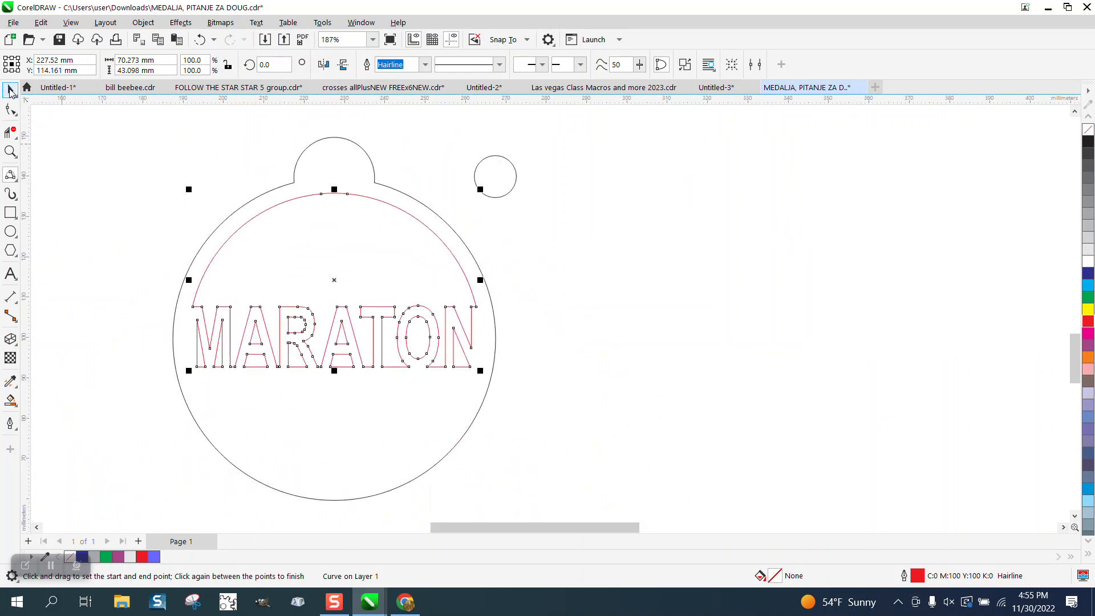
click(10, 402)
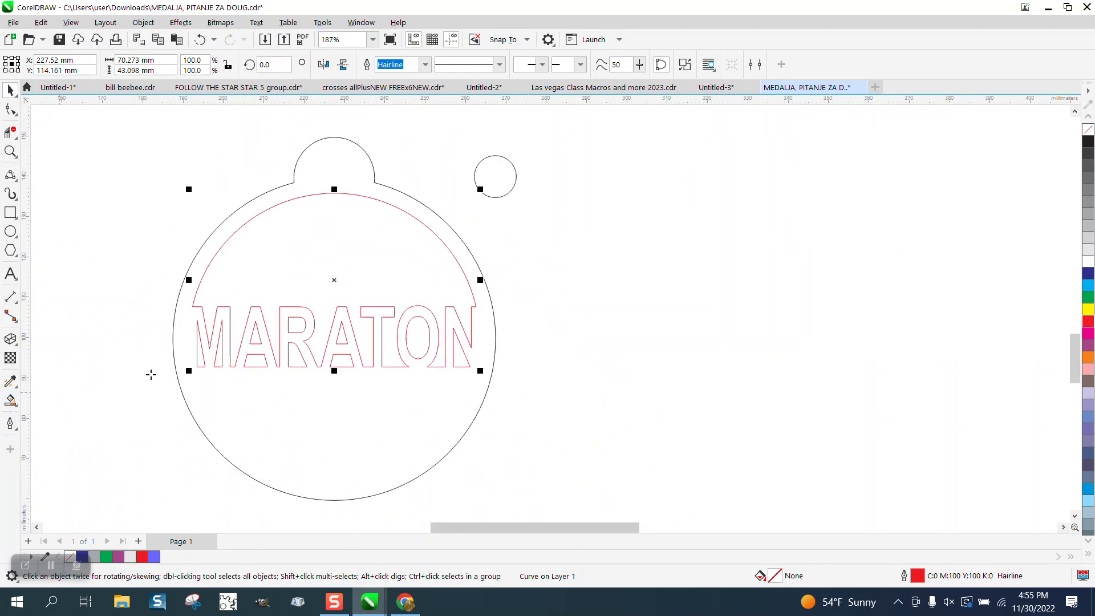
click(323, 271)
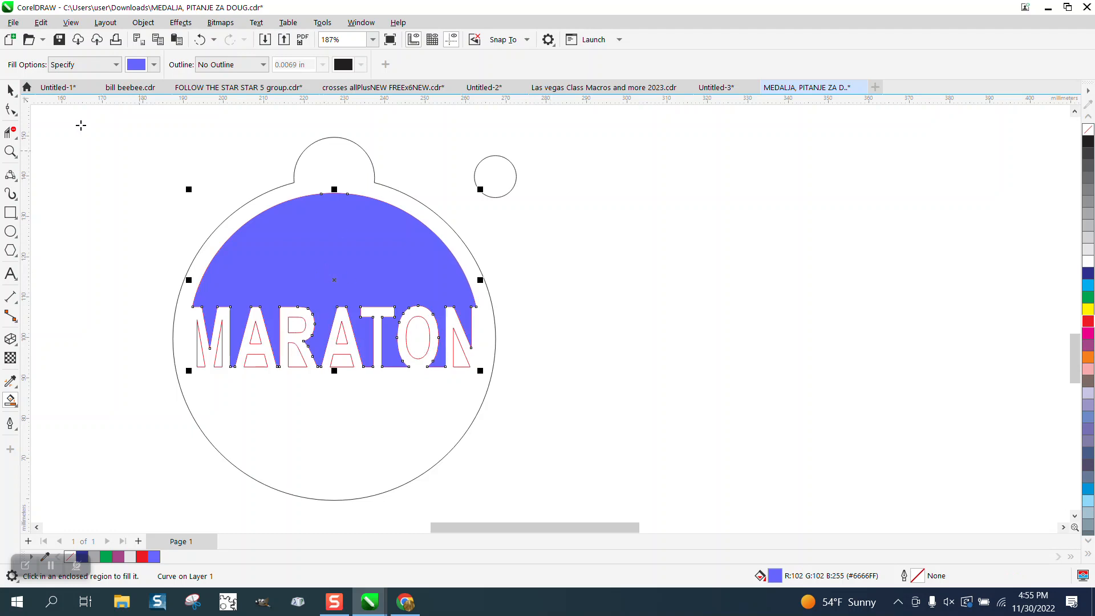
click(10, 90)
click(110, 116)
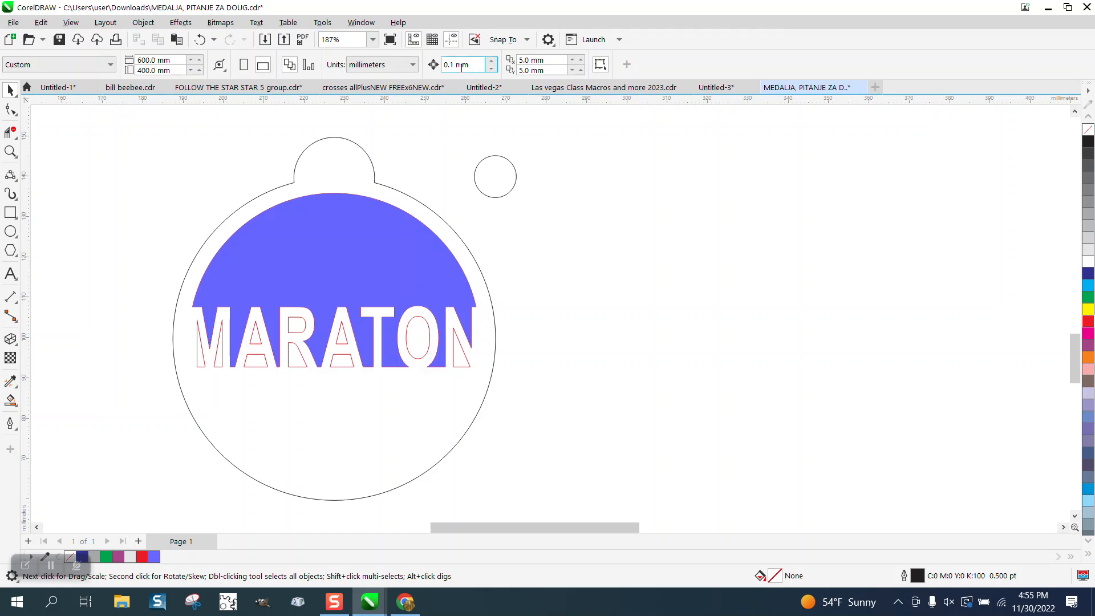
Set the nudge distance to 90 mm and nudge the blue-violet filled shape to the right, clear of the medal.
click(393, 189)
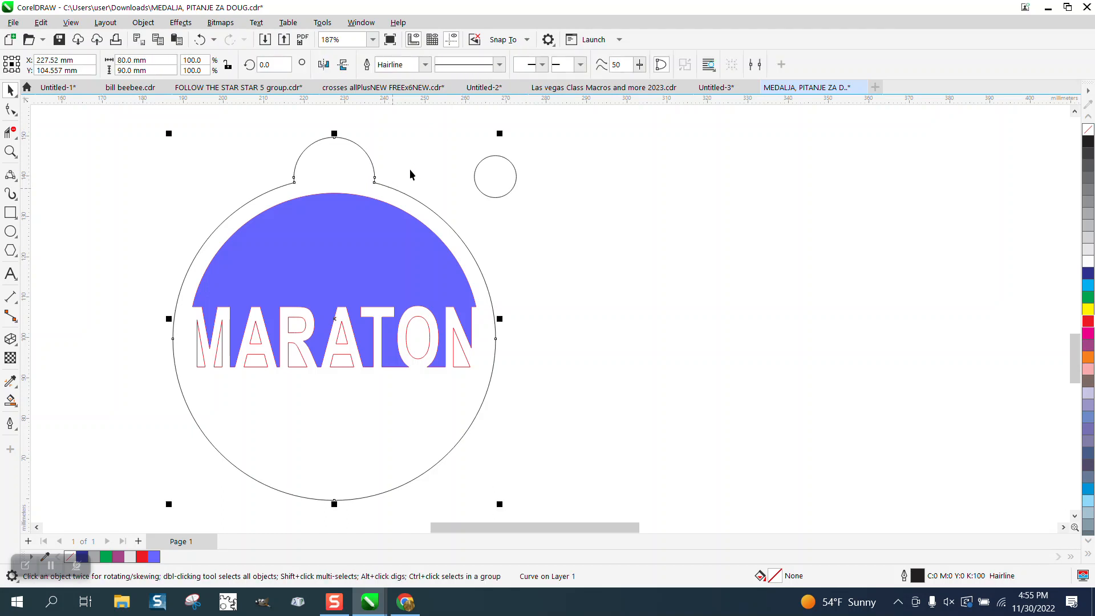
click(425, 136)
click(463, 65)
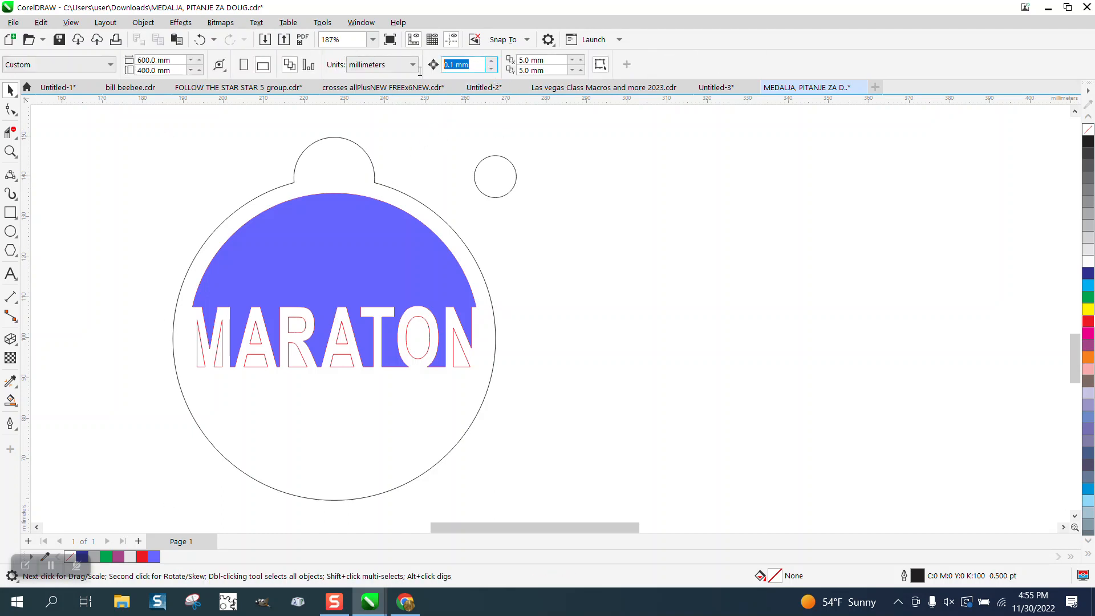
text(90)
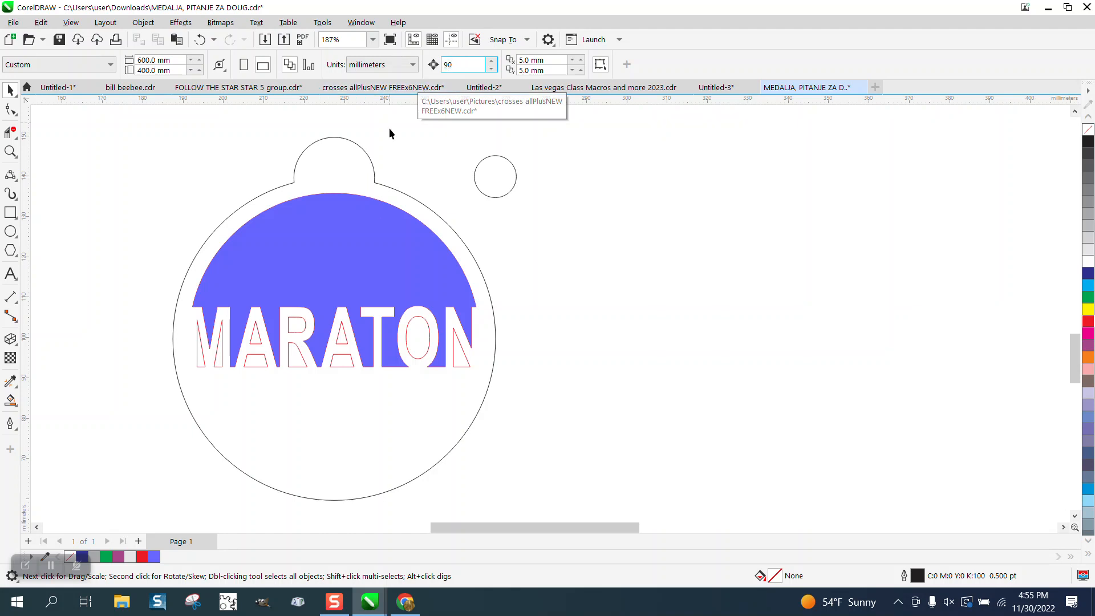
click(366, 287)
key(Right)
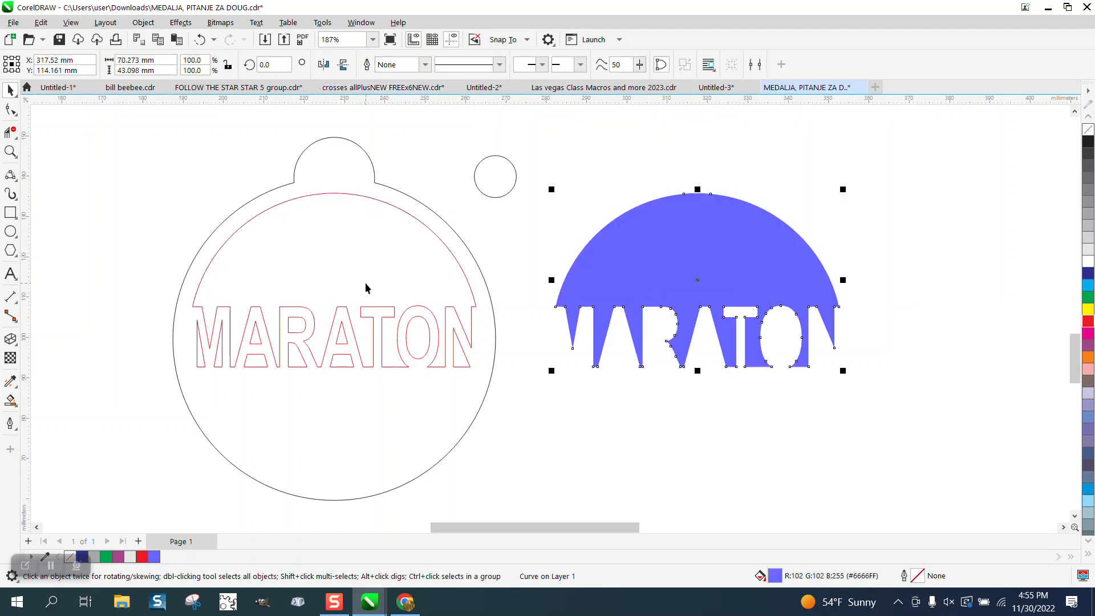
Move the hole circle back into the medal's hanging loop and scale it down to about 7.35 mm.
click(489, 197)
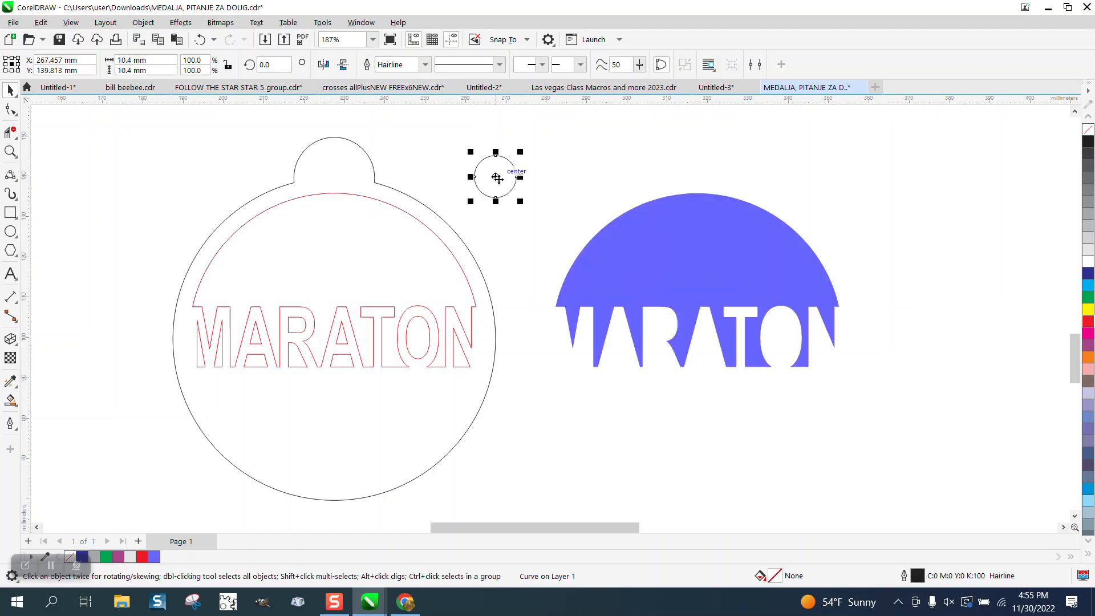
drag(496, 178, 349, 151)
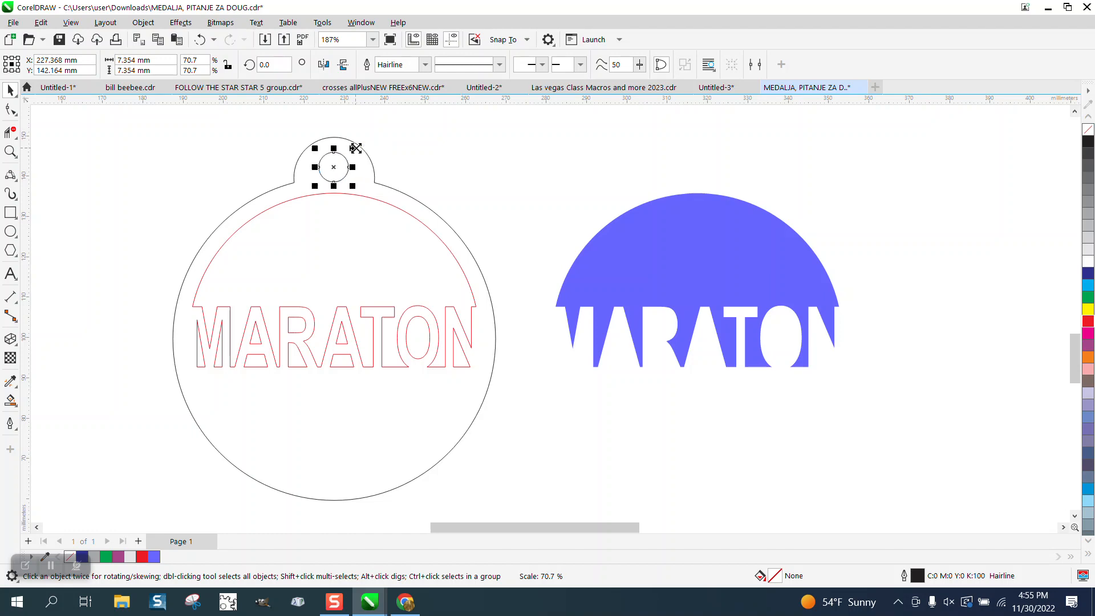
click(409, 148)
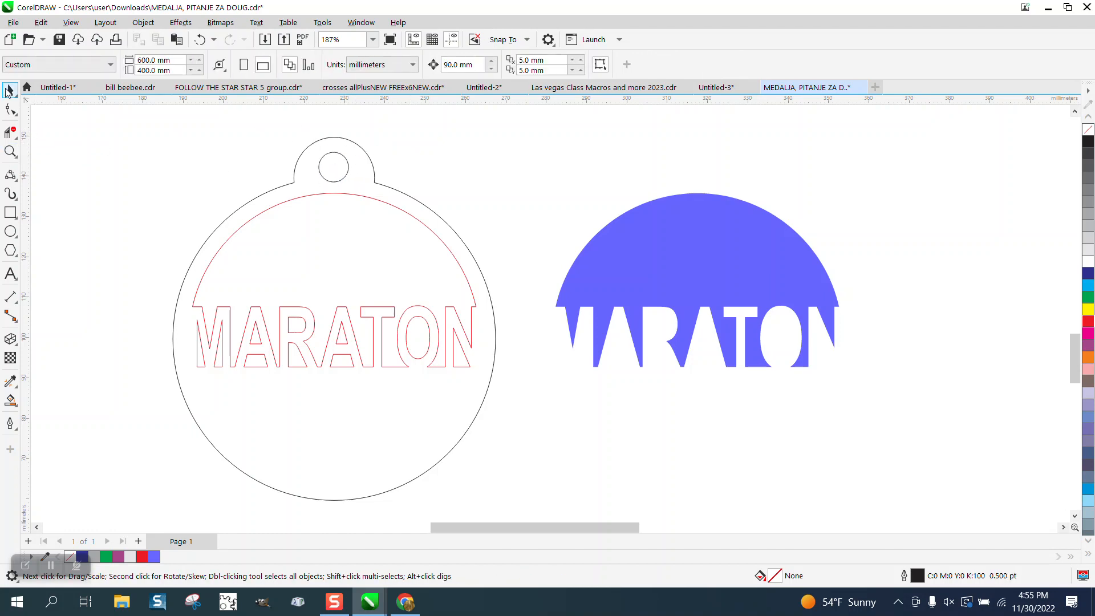
Shift the hole circle slightly right inside the hanging loop, to about X 227.7 mm, Y 142.2 mm.
drag(472, 241, 471, 240)
click(11, 151)
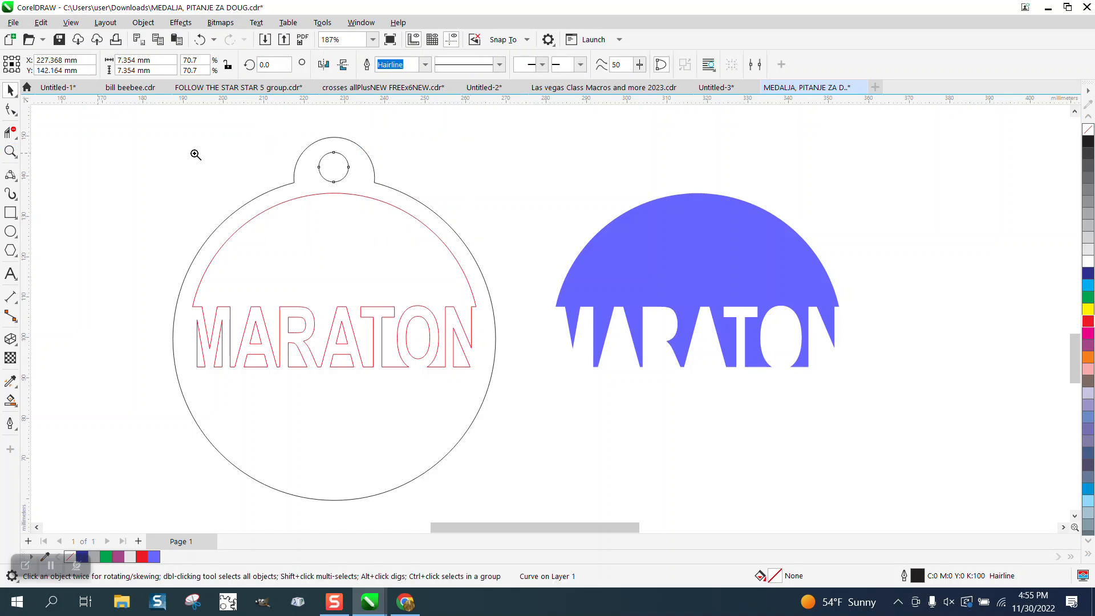
drag(297, 145, 473, 245)
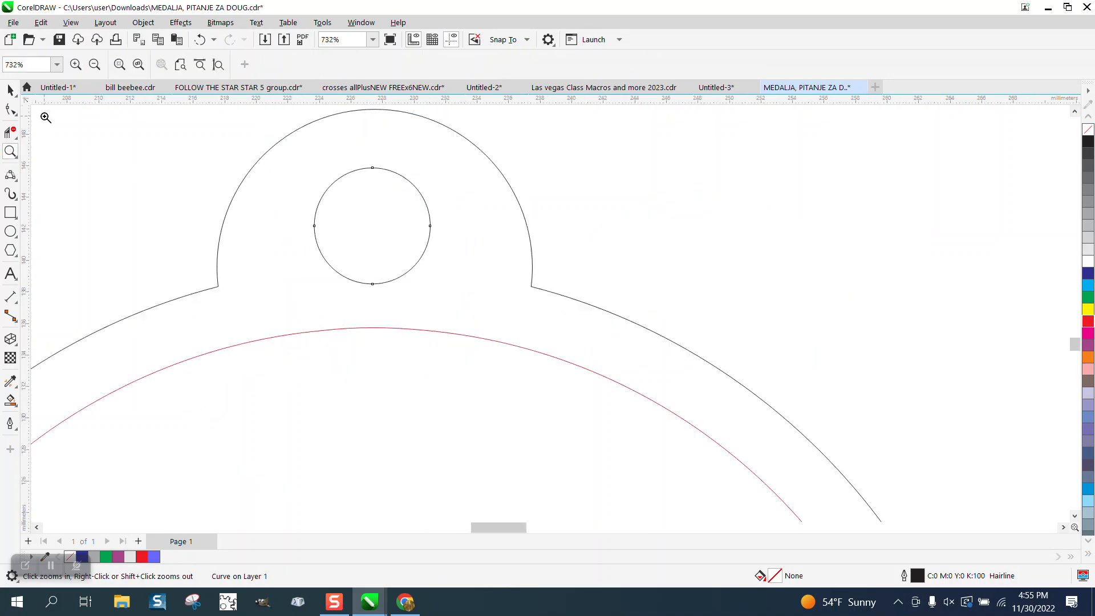
click(11, 90)
click(418, 206)
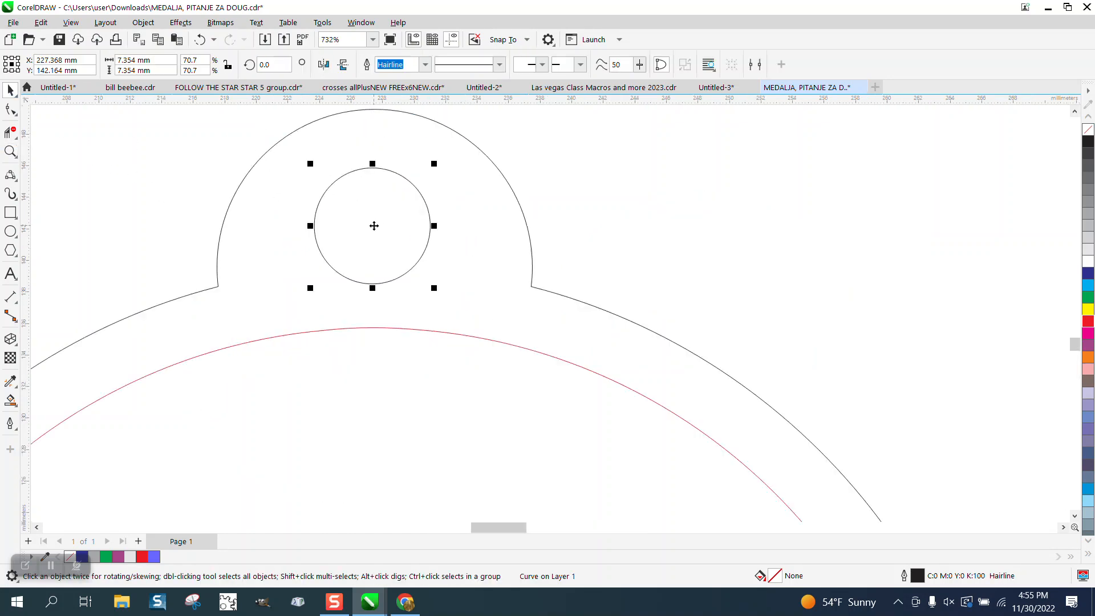
drag(374, 226, 380, 225)
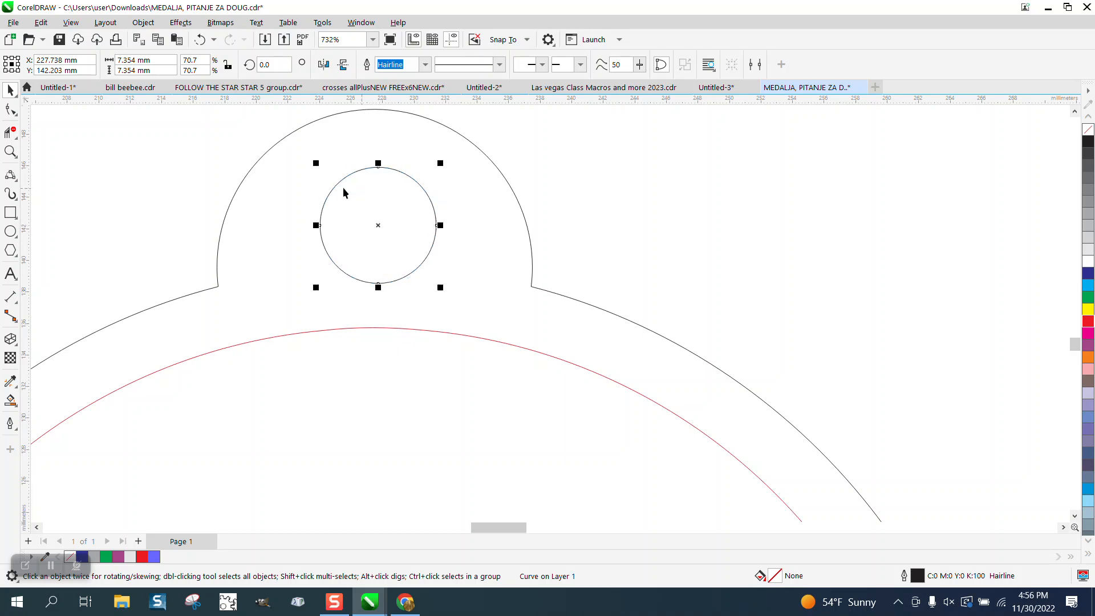
Smart Fill the medal body region around the arc and MARATON letters, and nudge the filled shape 90 mm to the right.
scroll(260, 181, down, 6)
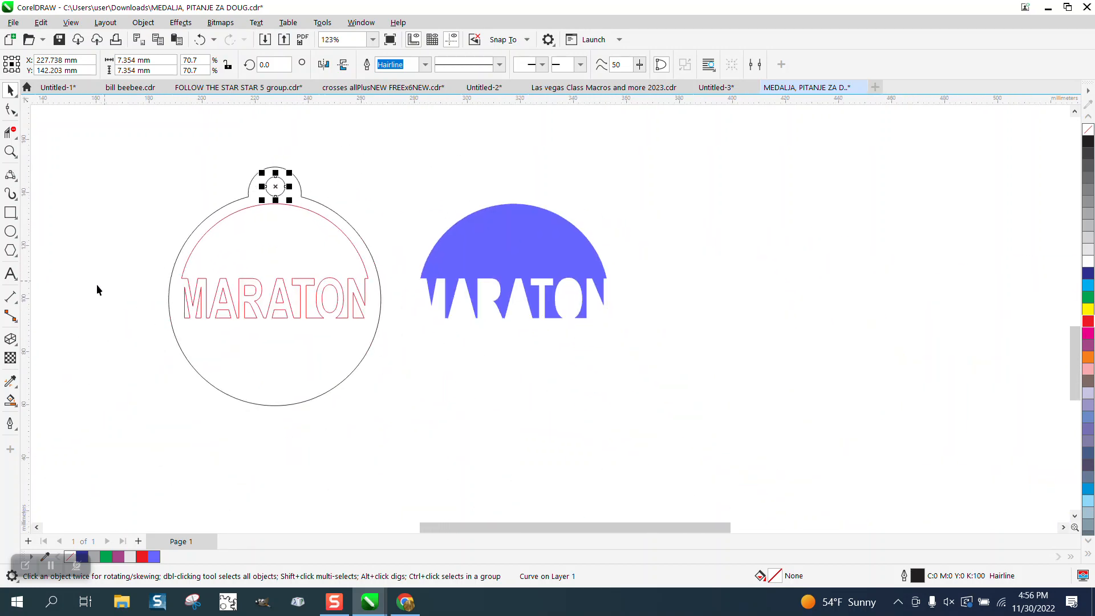
click(10, 400)
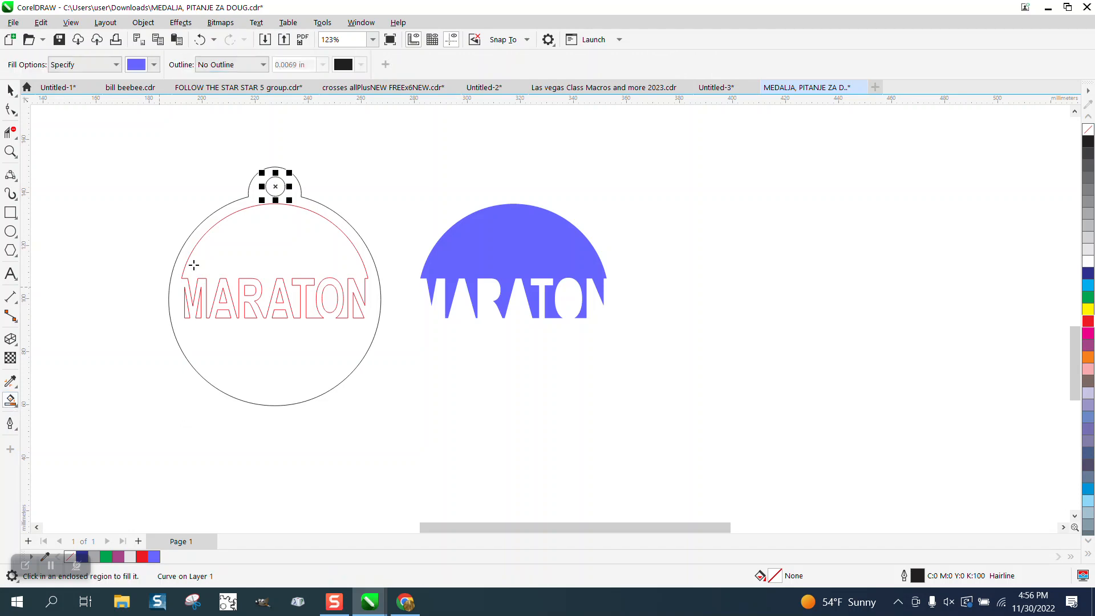
click(313, 204)
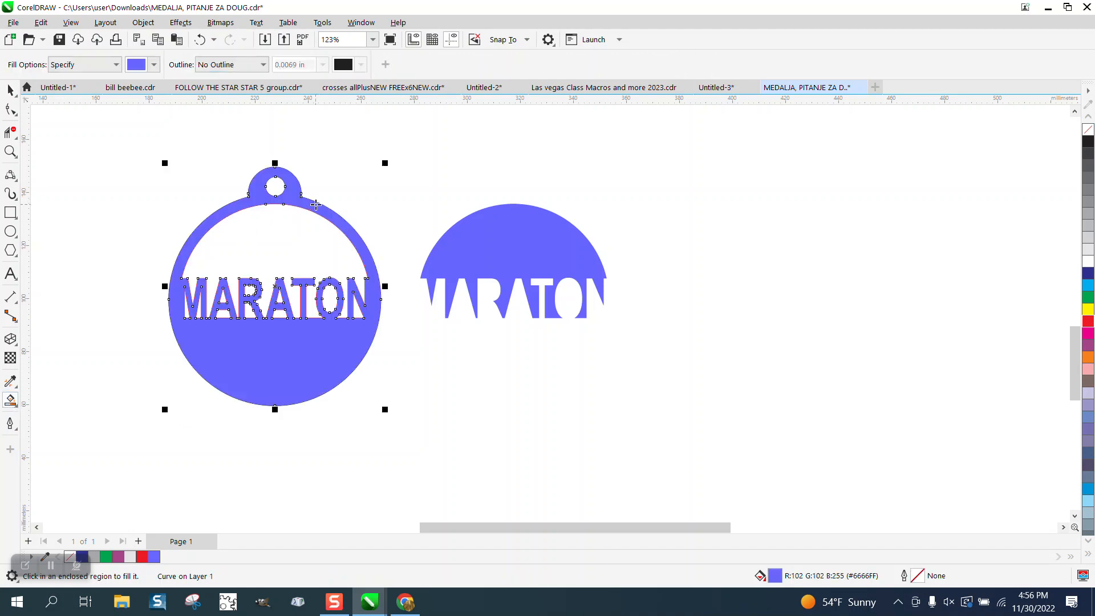
key(Right)
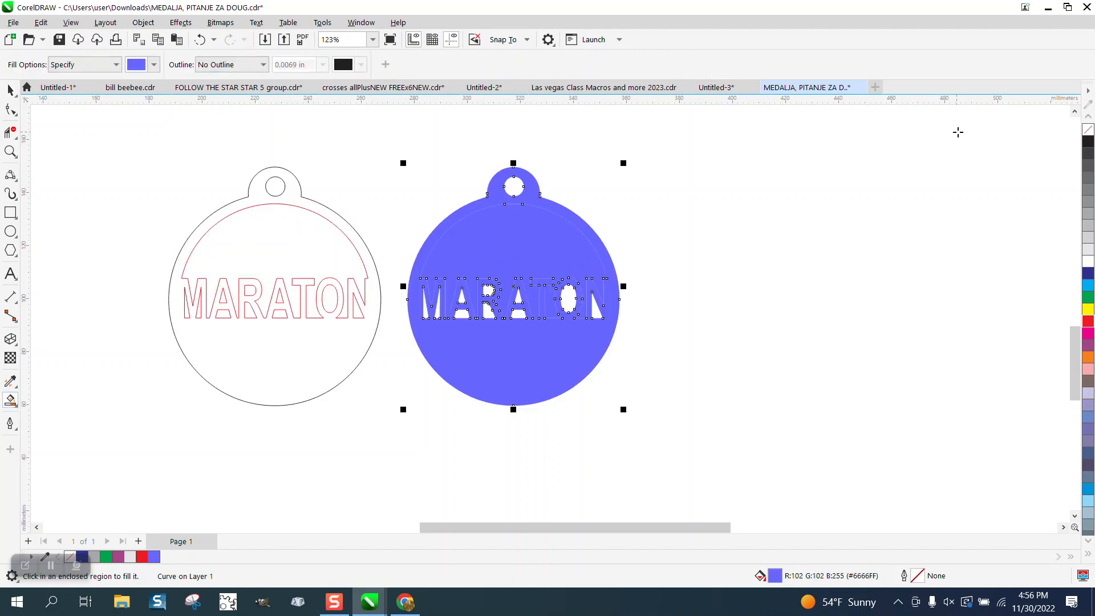
Remove the nudged medal body's fill, give it a red outline, and undo the stray fills over both medals.
click(1088, 129)
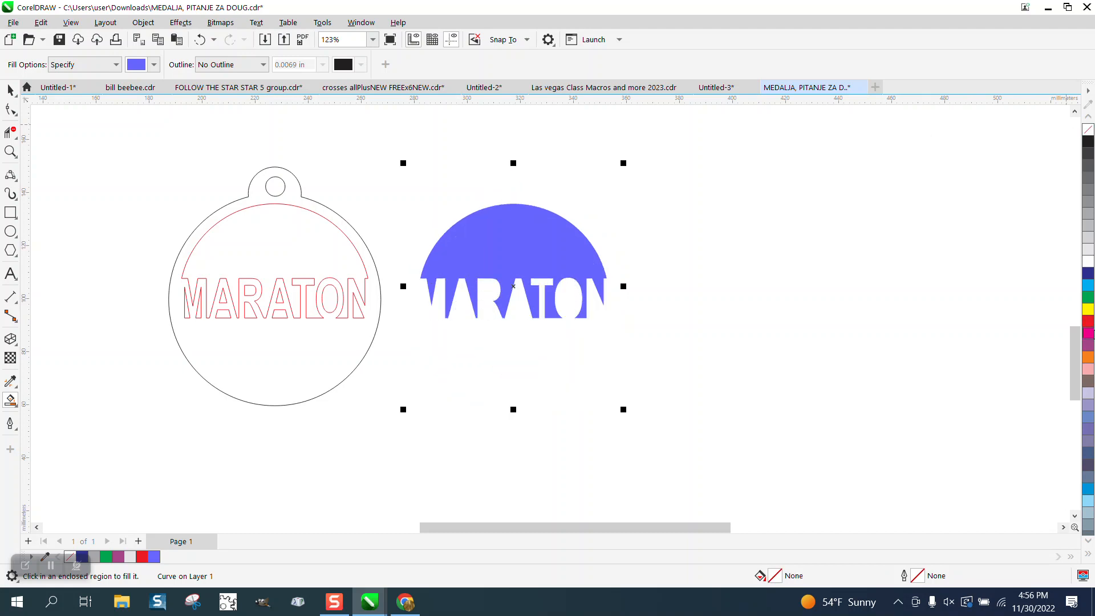
right_click(1089, 336)
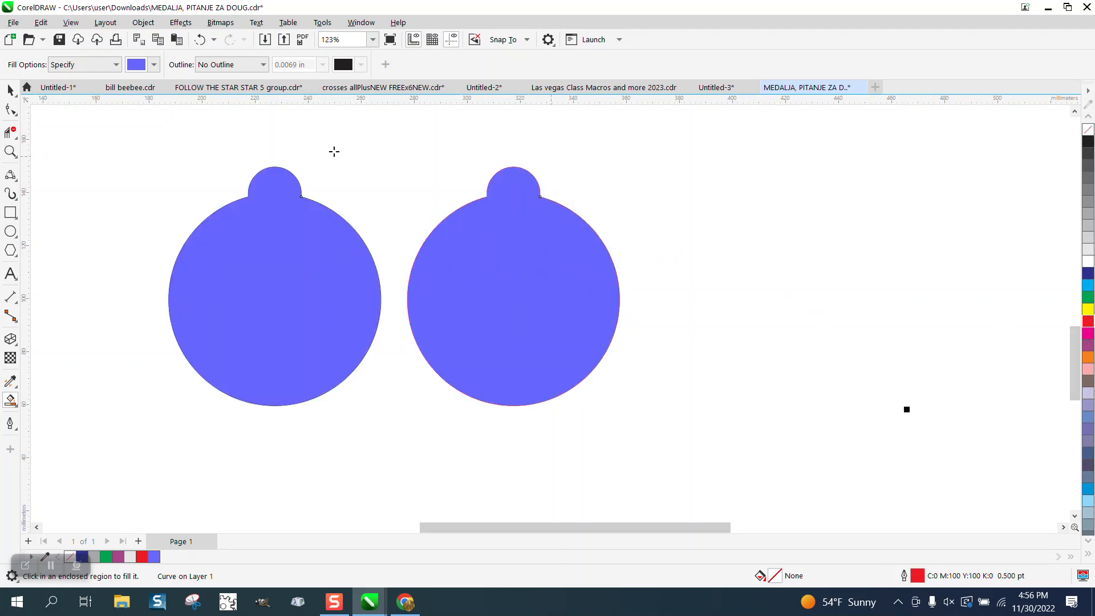
click(200, 39)
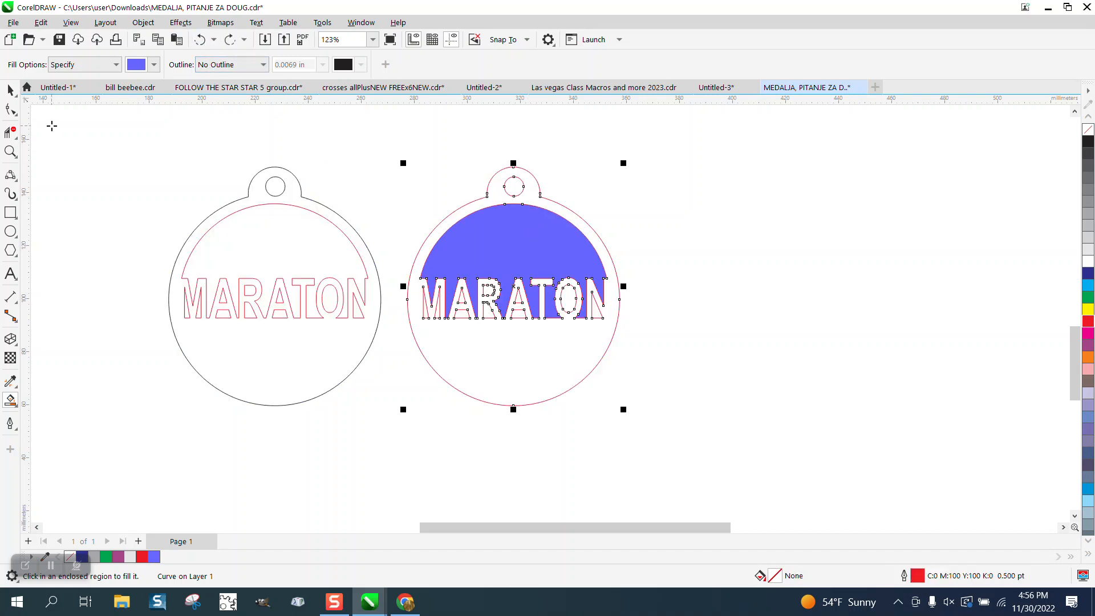
Remove the fill from the blue-violet upper shape and give it a red outline.
key(space)
click(576, 243)
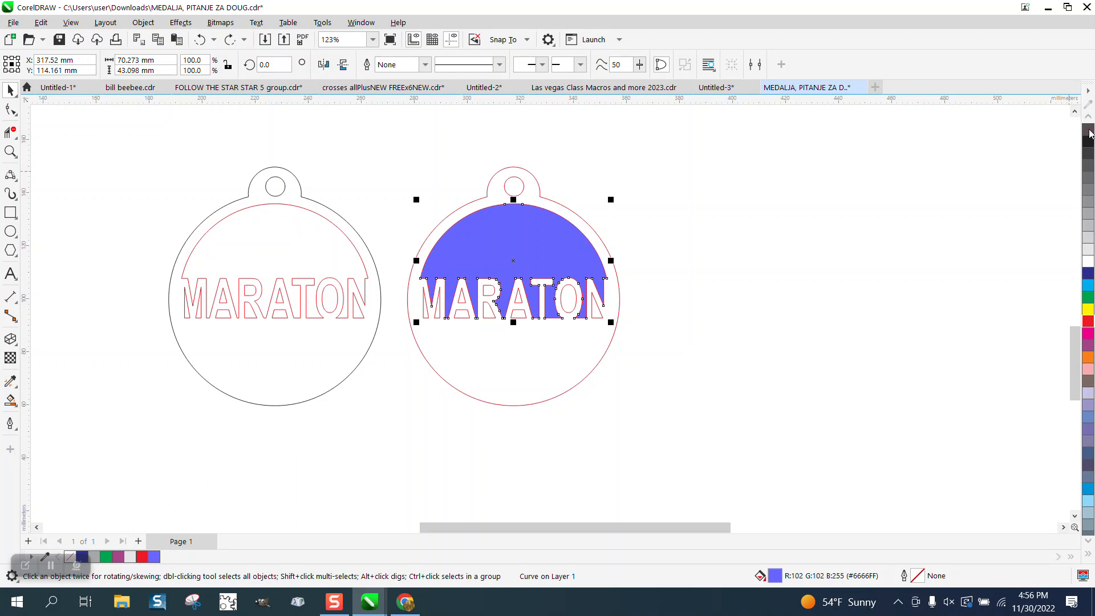
click(1089, 132)
right_click(1089, 327)
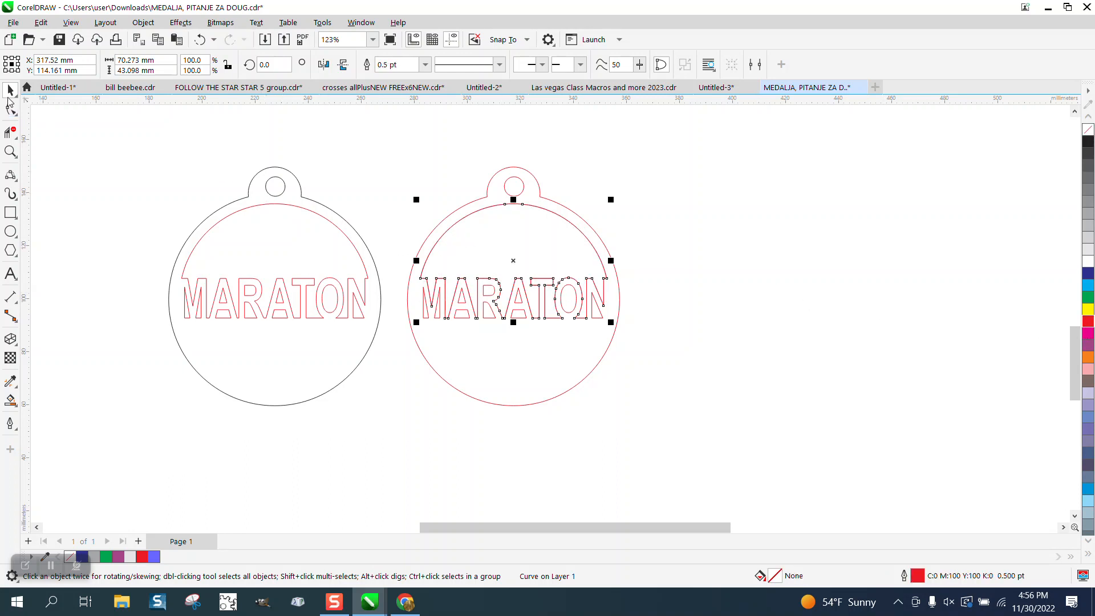
Move the red medal body 90 mm to the right, clear of the red upper shape.
click(489, 177)
drag(565, 218, 726, 217)
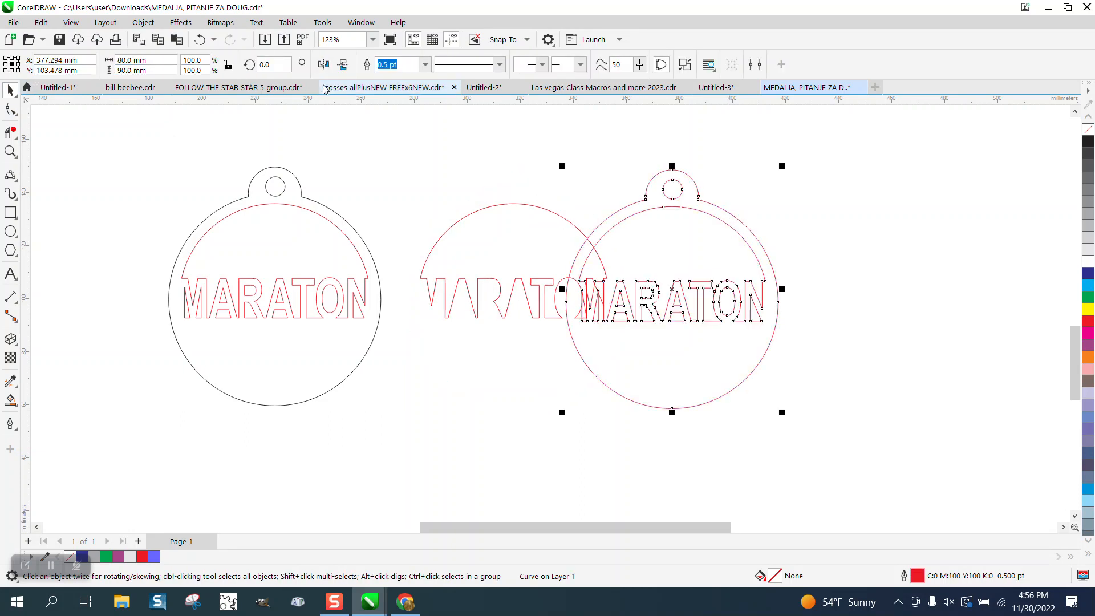
click(202, 38)
click(230, 39)
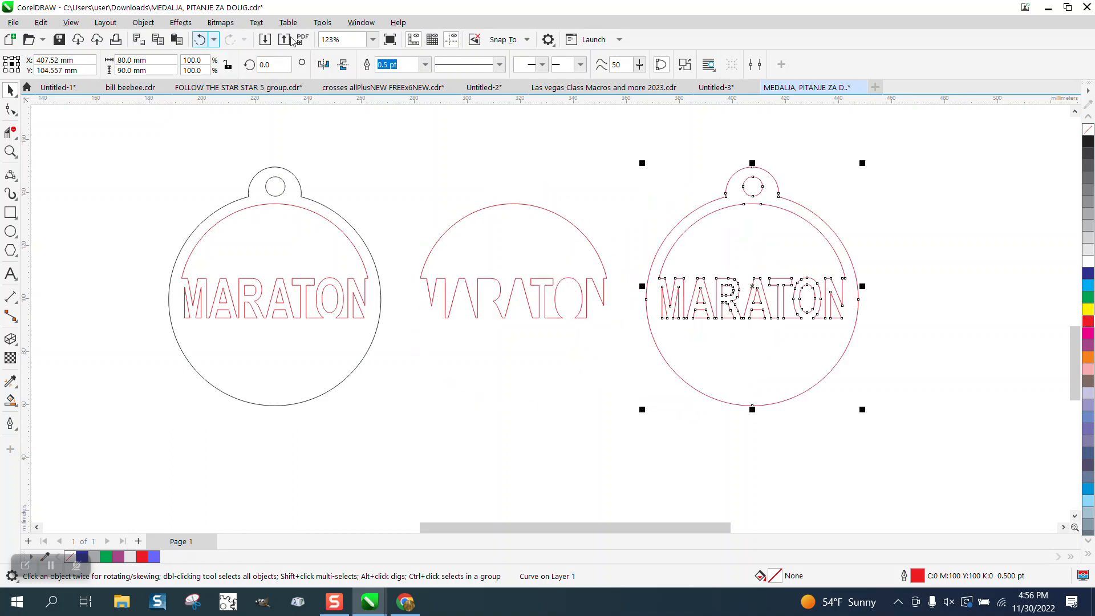
Delete the red upper shape standing between the two medals.
drag(421, 177, 640, 364)
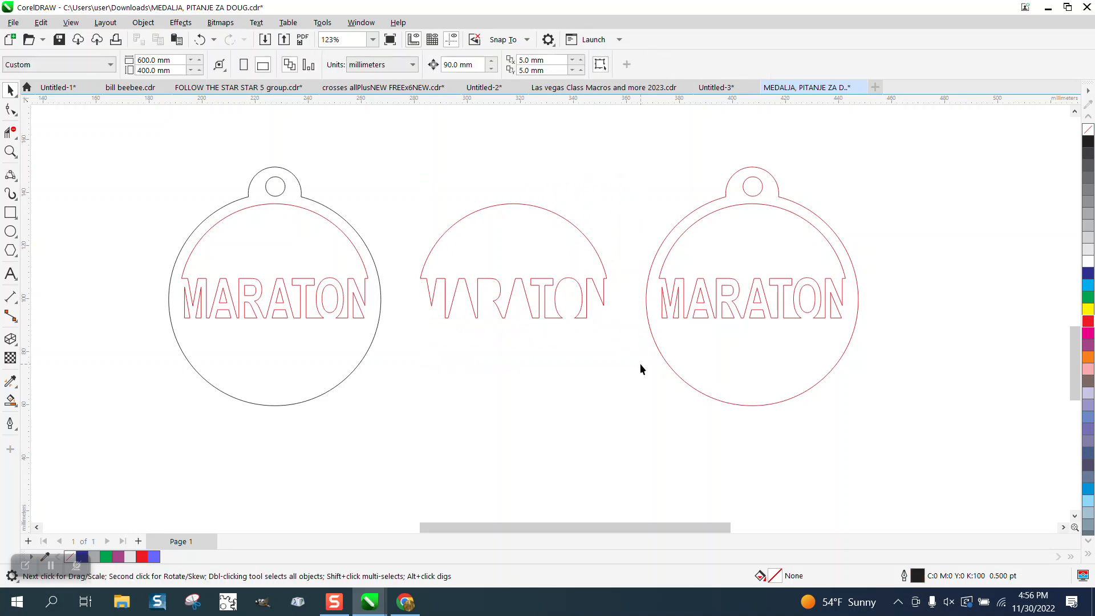
click(557, 309)
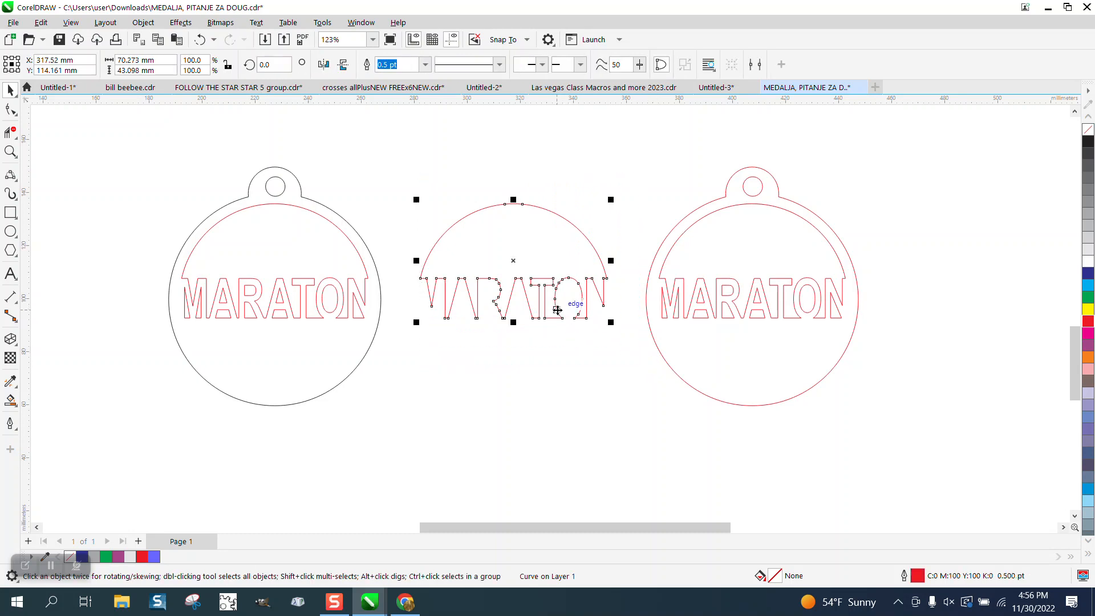
key(Delete)
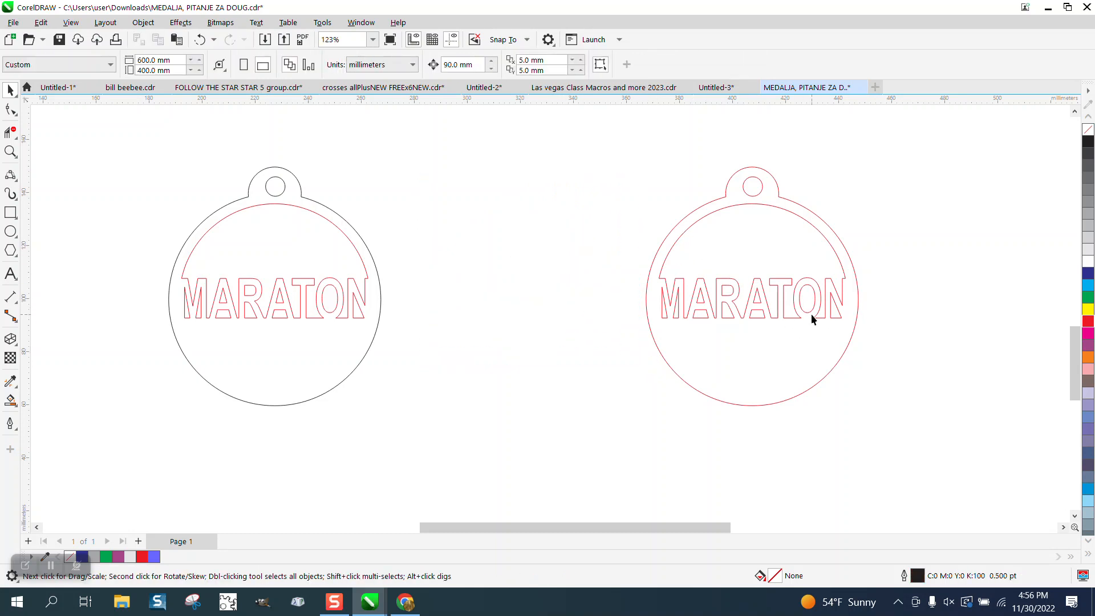
Examine the gray number 11 reference medal and the notes on how the two parts need to look.
scroll(555, 251, down, 5)
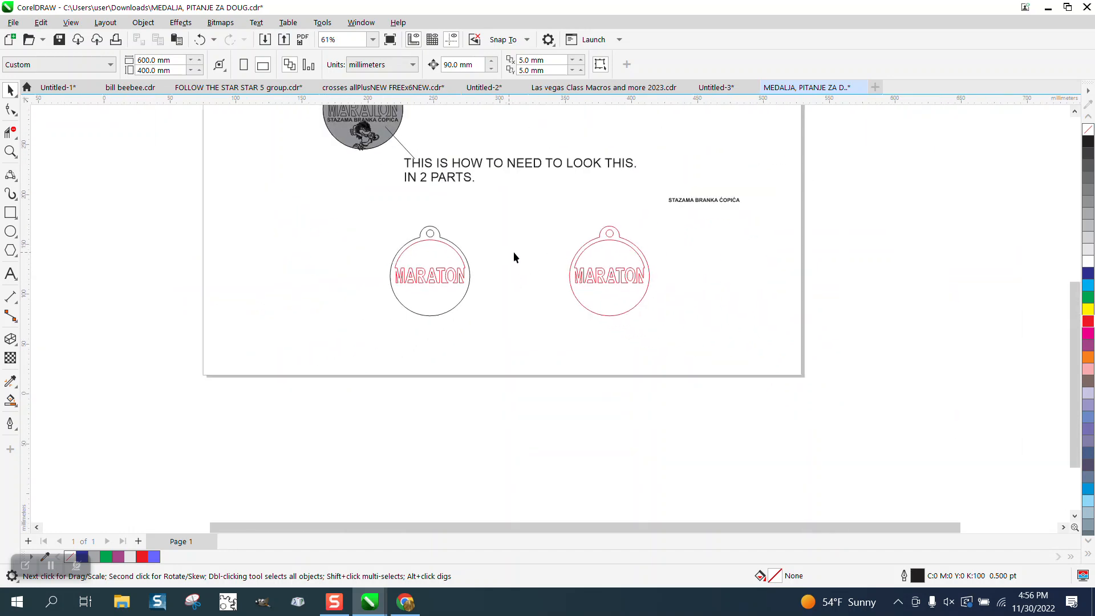
scroll(345, 157, down, 3)
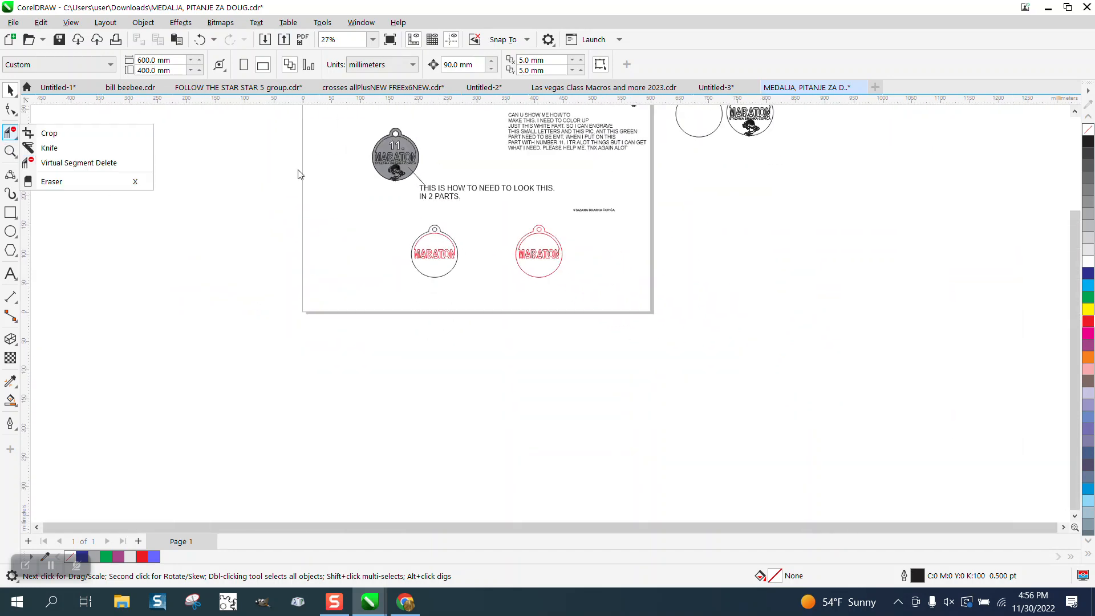
click(12, 150)
drag(357, 142, 425, 195)
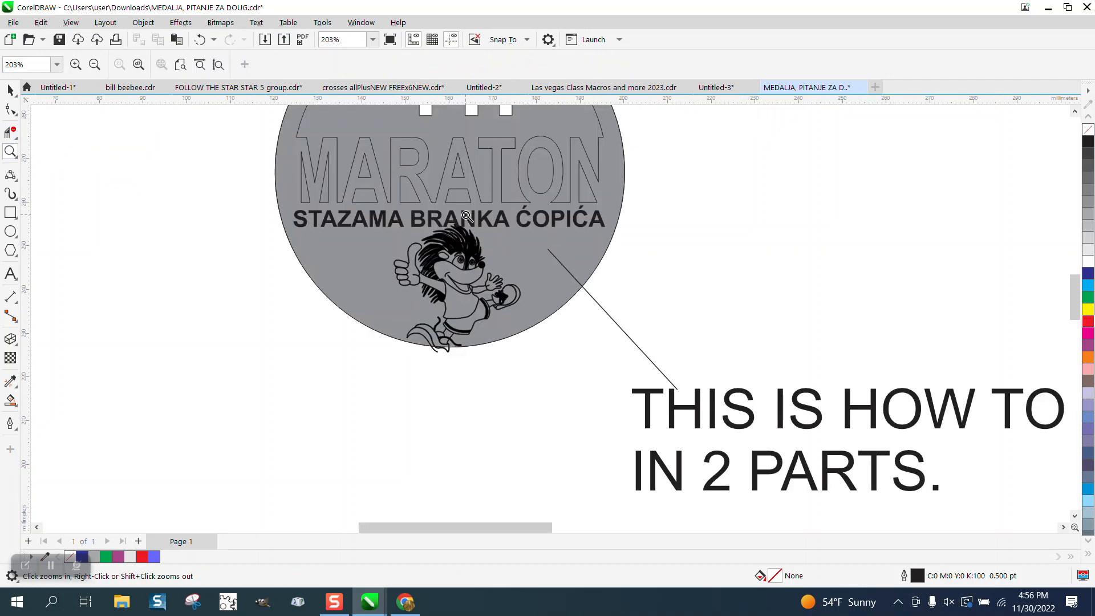
scroll(370, 231, down, 4)
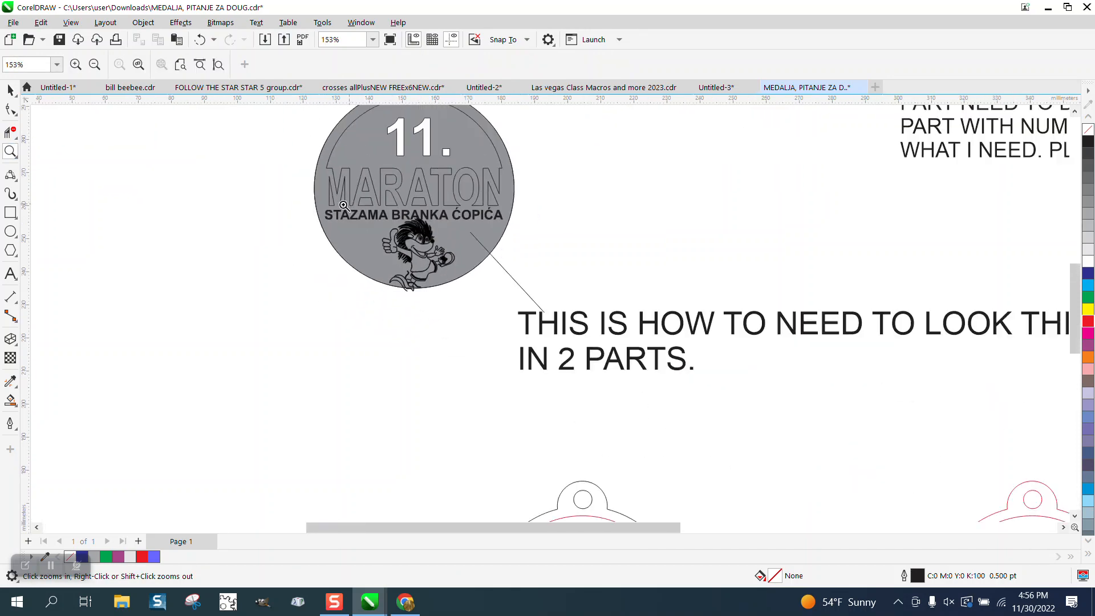
scroll(468, 246, down, 1)
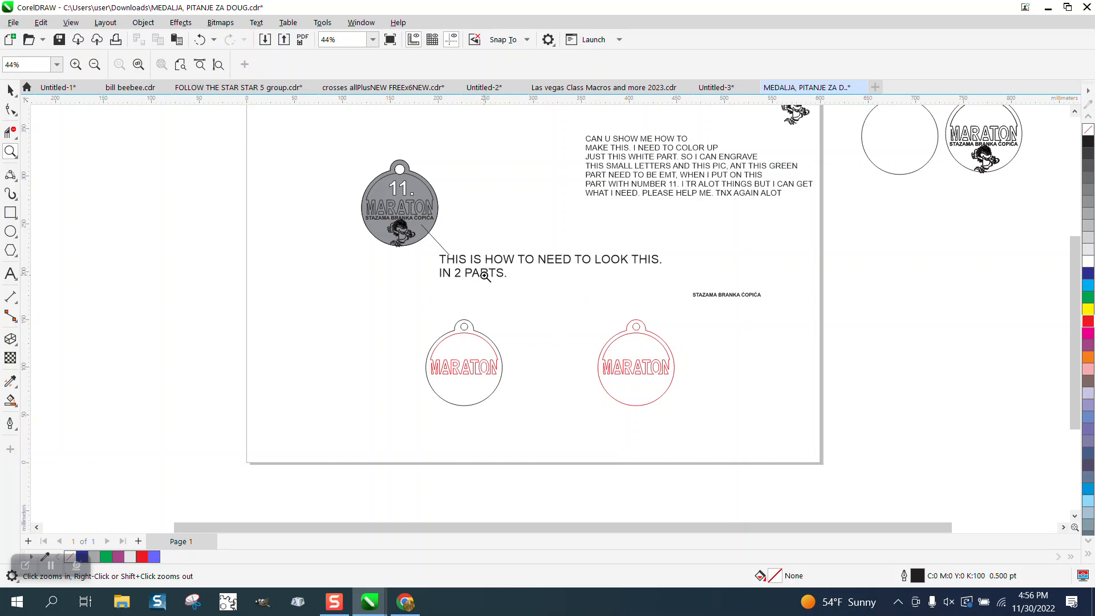
scroll(391, 182, up, 5)
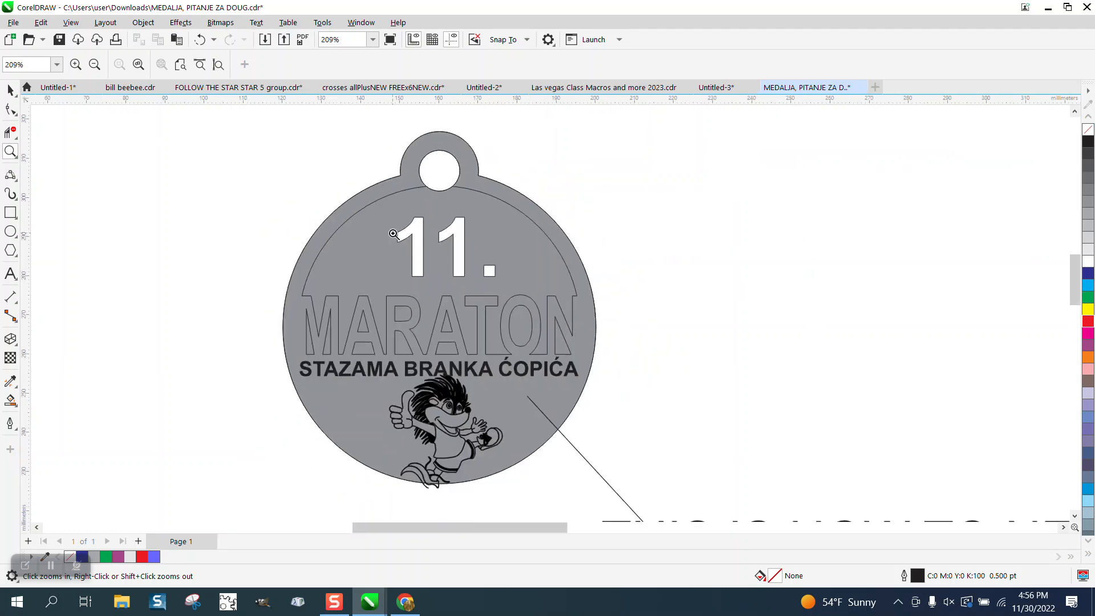
scroll(393, 234, down, 4)
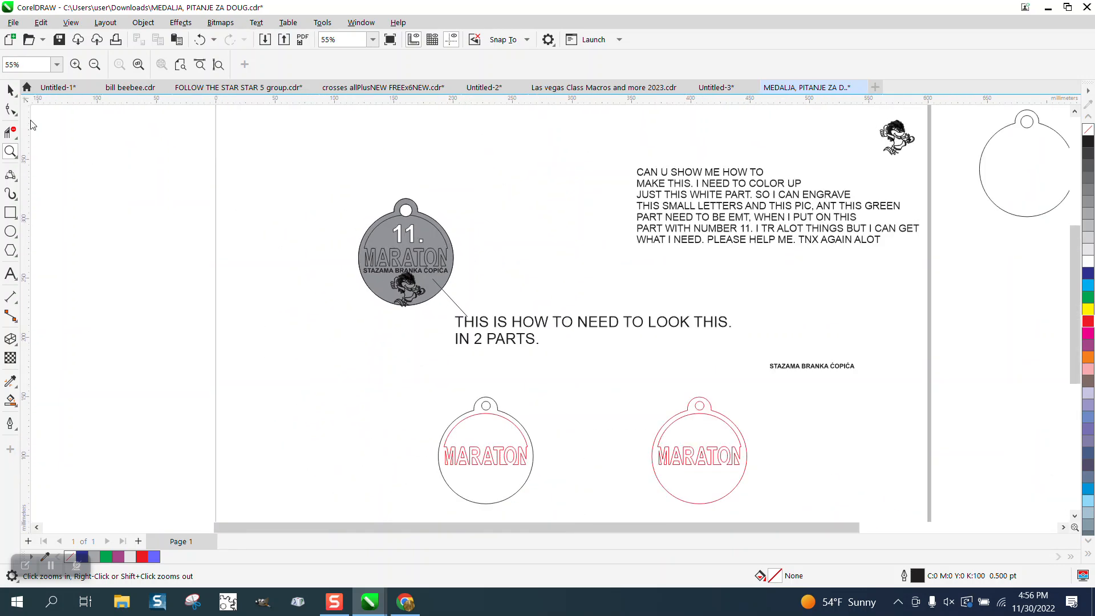
click(10, 89)
scroll(454, 322, down, 1)
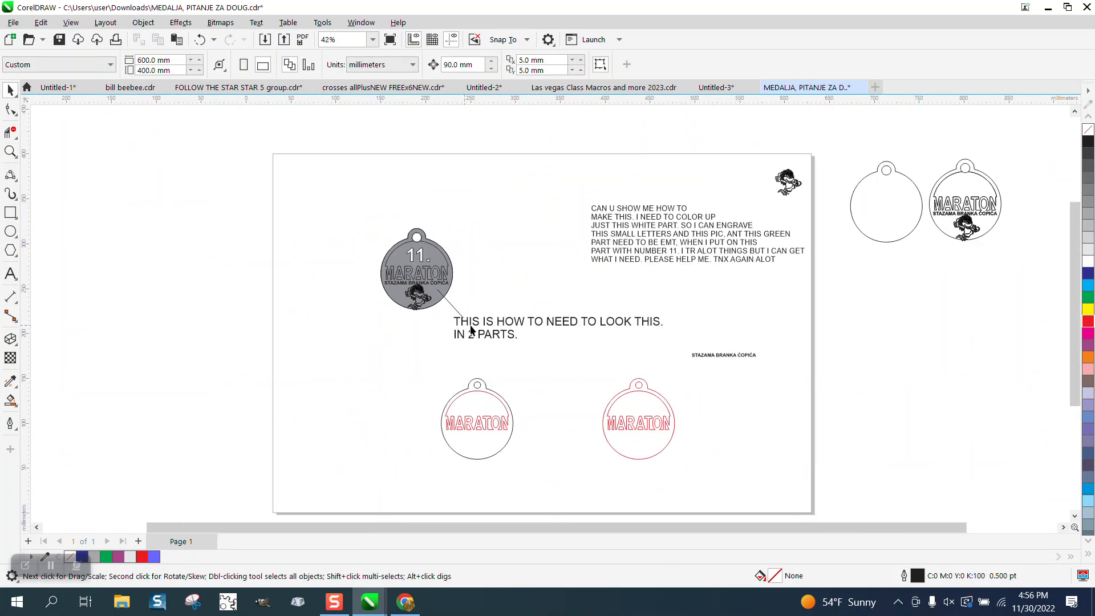
click(10, 153)
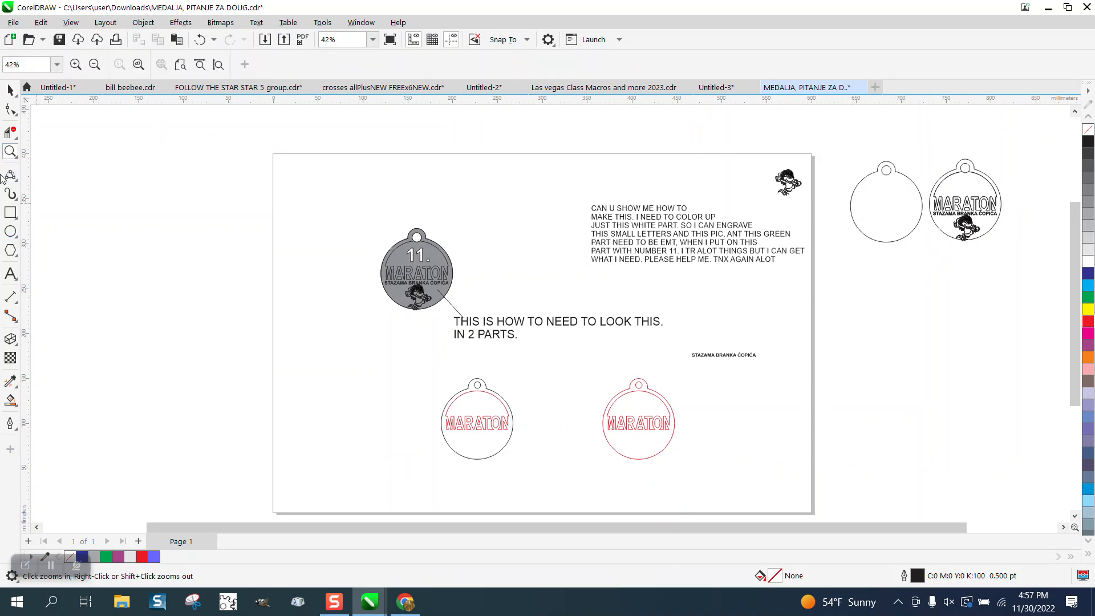
click(10, 90)
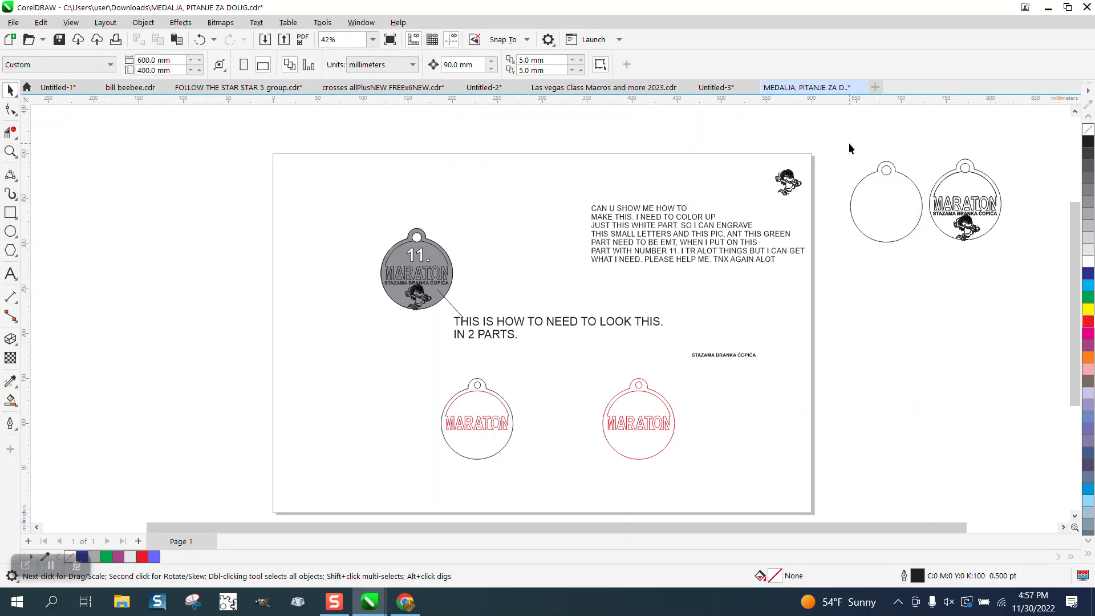
Delete the blank medal outline lying outside the page next to the MARATON medal with the mascot.
click(867, 223)
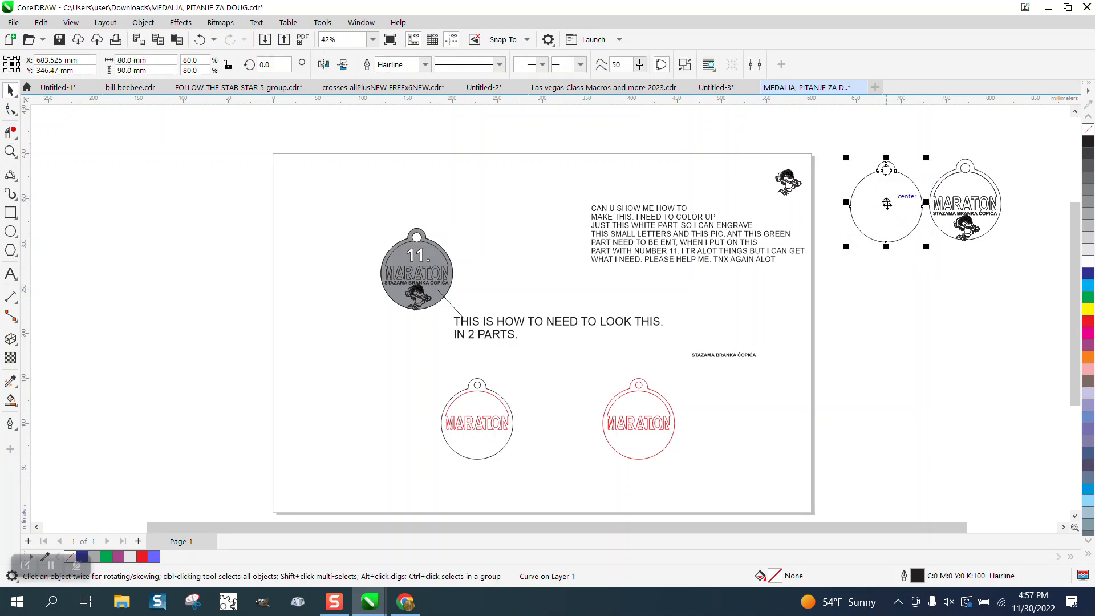
drag(867, 223, 745, 403)
key(Delete)
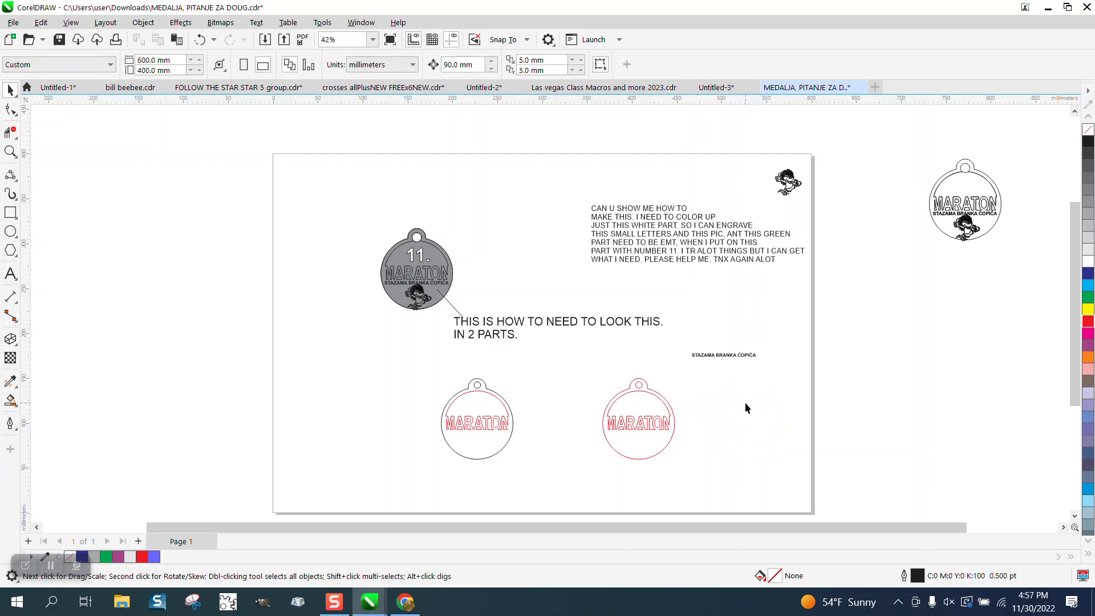
Draw a rectangle about 100 mm by 99.5 mm around the red MARATON medal.
click(10, 152)
drag(589, 370, 889, 484)
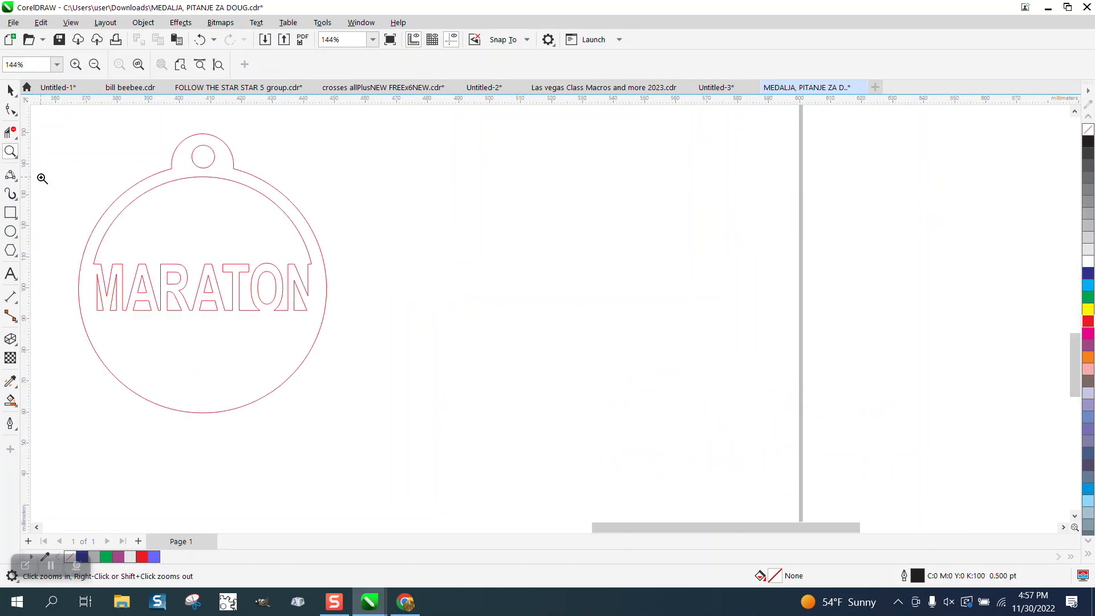
click(11, 212)
mouse_move(53, 118)
mouse_down()
mouse_move(81, 336)
mouse_move(363, 426)
mouse_up()
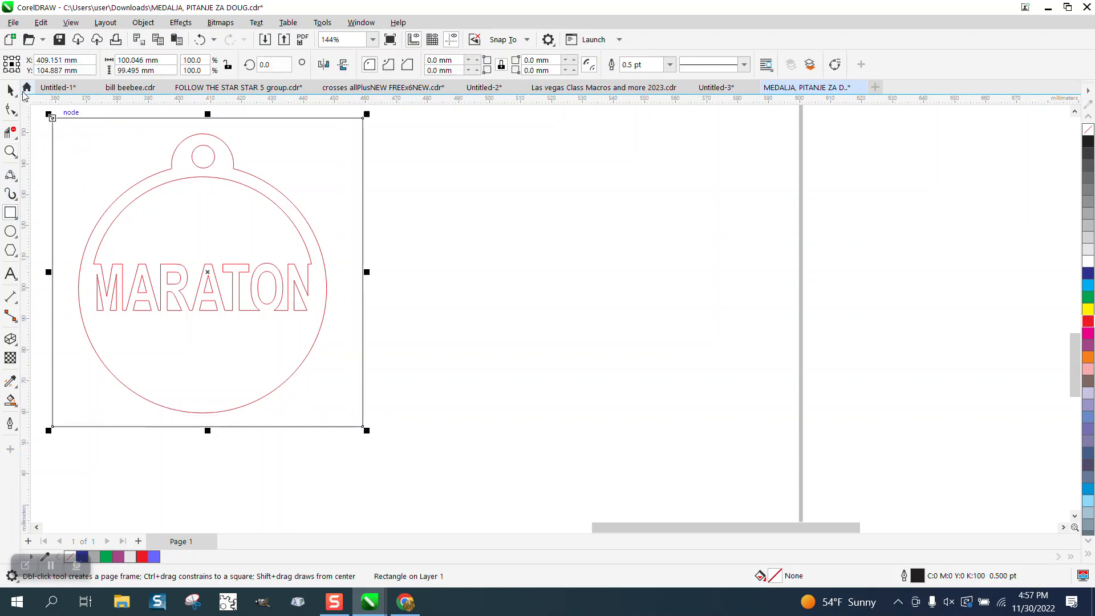
Smart Fill the area between the rectangle and the medal outline, and nudge the new shape 180 mm to the right.
click(11, 400)
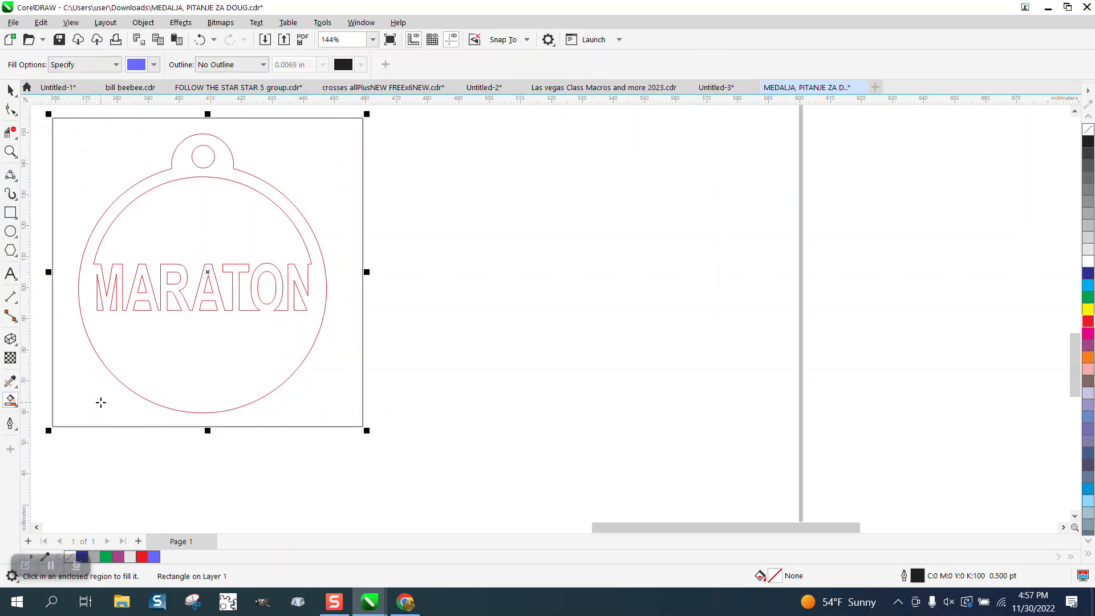
click(101, 402)
key(Right)
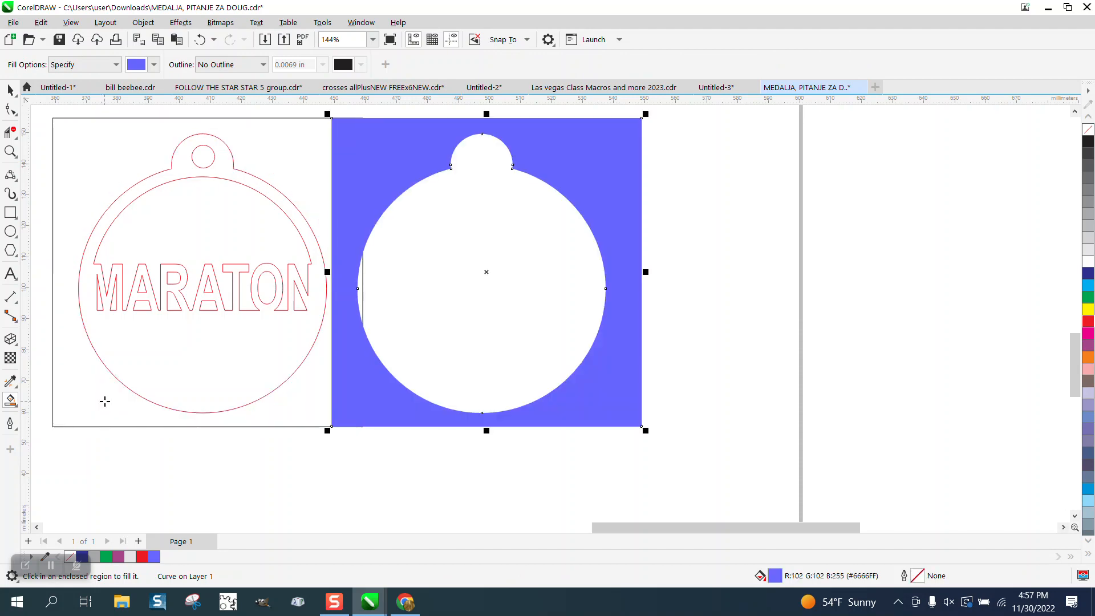
key(Right)
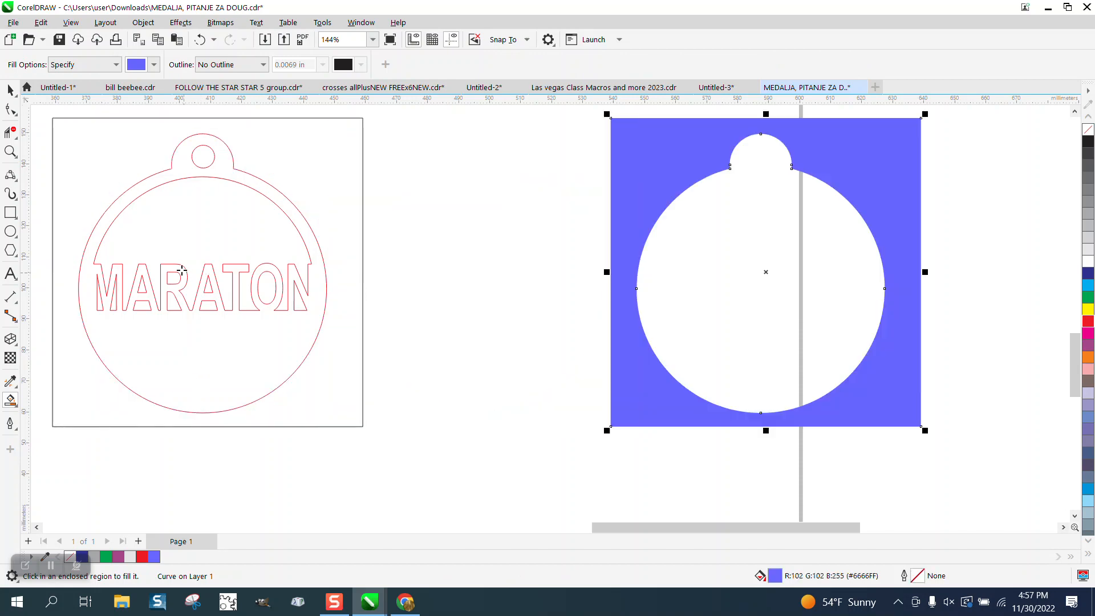
Smart Fill the red medal's hole and nudge the filled circle 180 mm right into the copied frame's hanging loop.
click(207, 159)
key(Right)
key(Right)
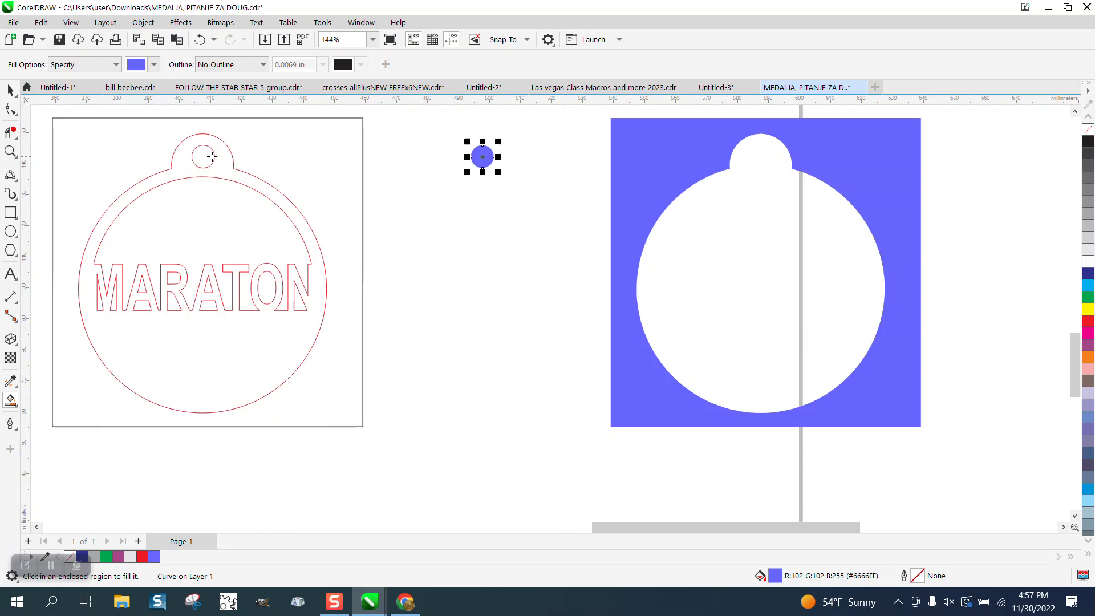
scroll(306, 367, down, 1)
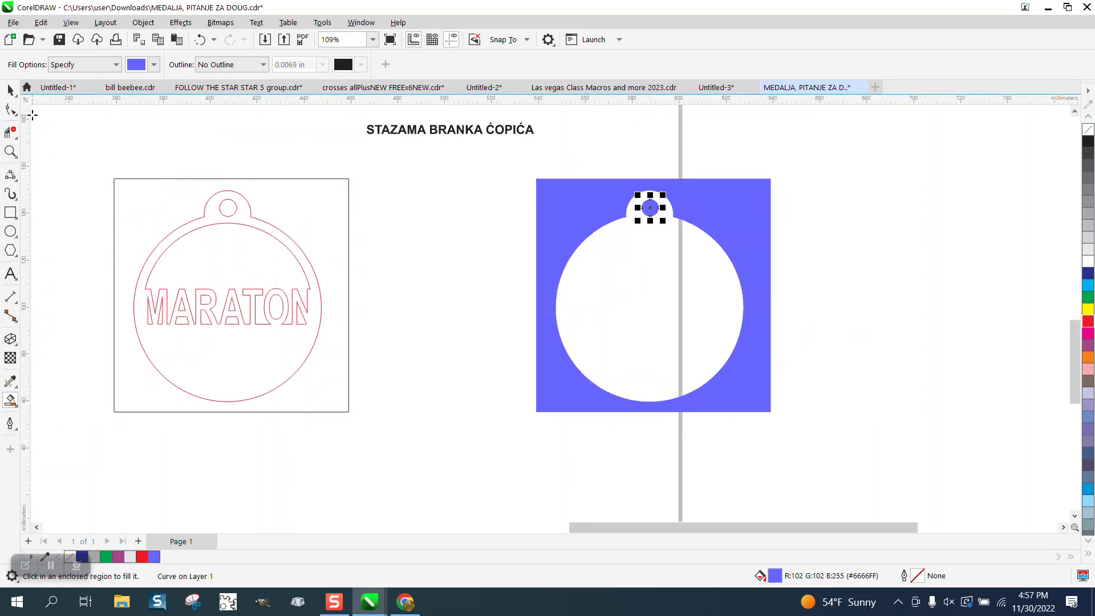
Remove the fill from the copied frame and hole circle, and give both a black outline.
click(10, 89)
drag(517, 161, 831, 452)
click(1089, 132)
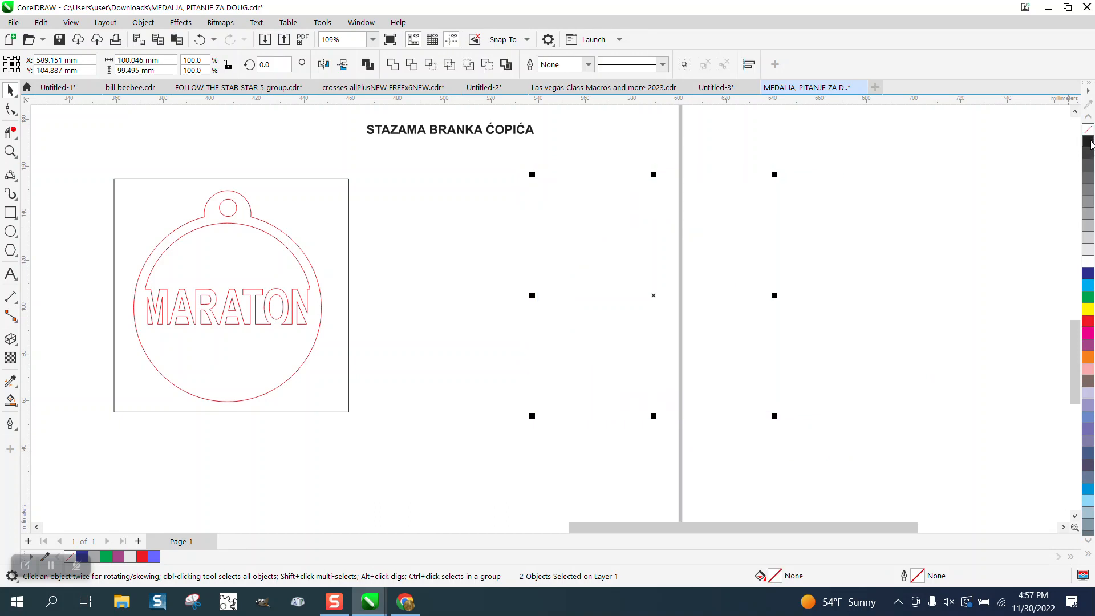
right_click(1091, 144)
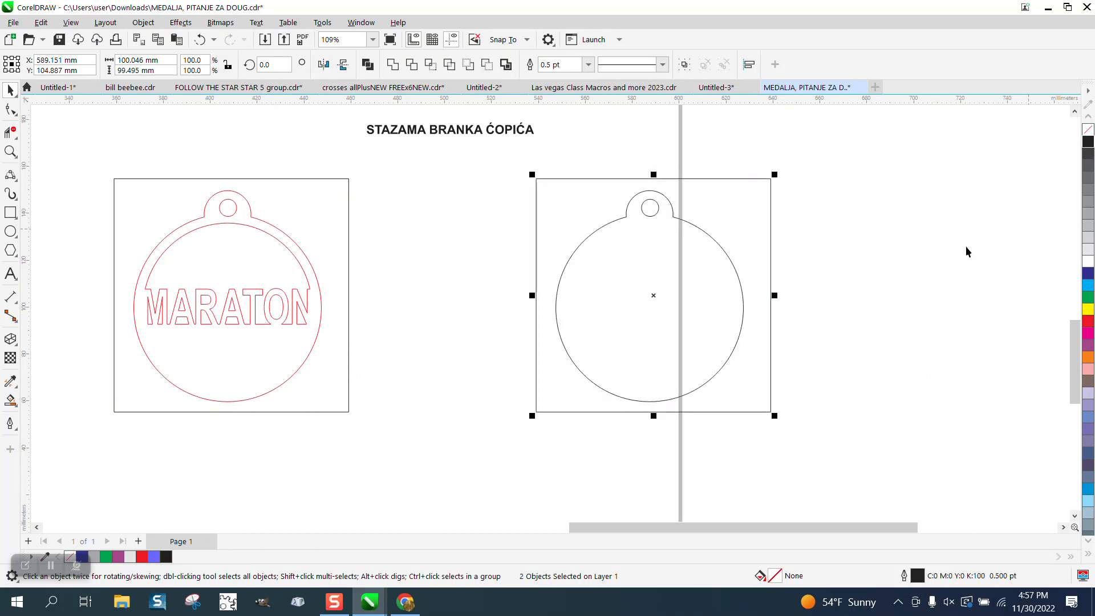
Smart Fill the medal body inside the copied frame, nudge it 90 mm right, and give it no fill and a red outline.
click(11, 400)
click(623, 284)
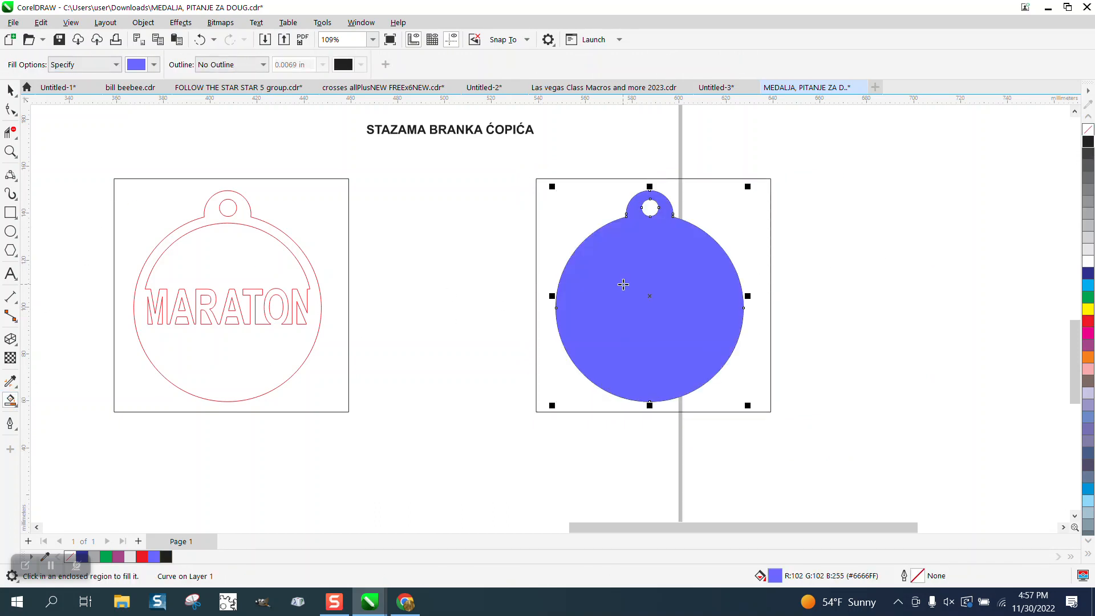
key(Right)
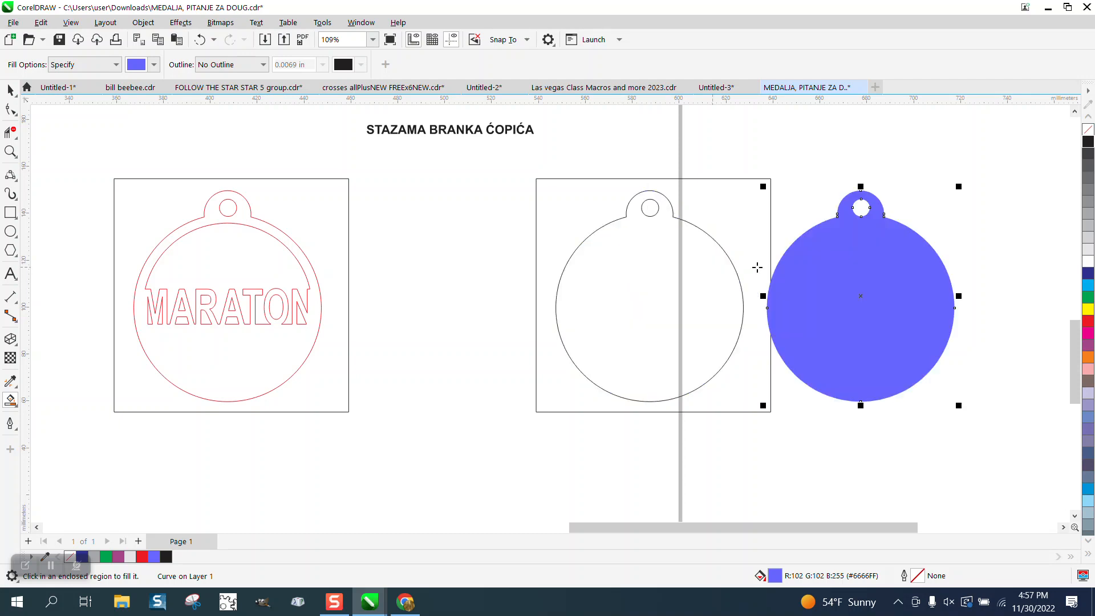
click(1089, 131)
right_click(1087, 320)
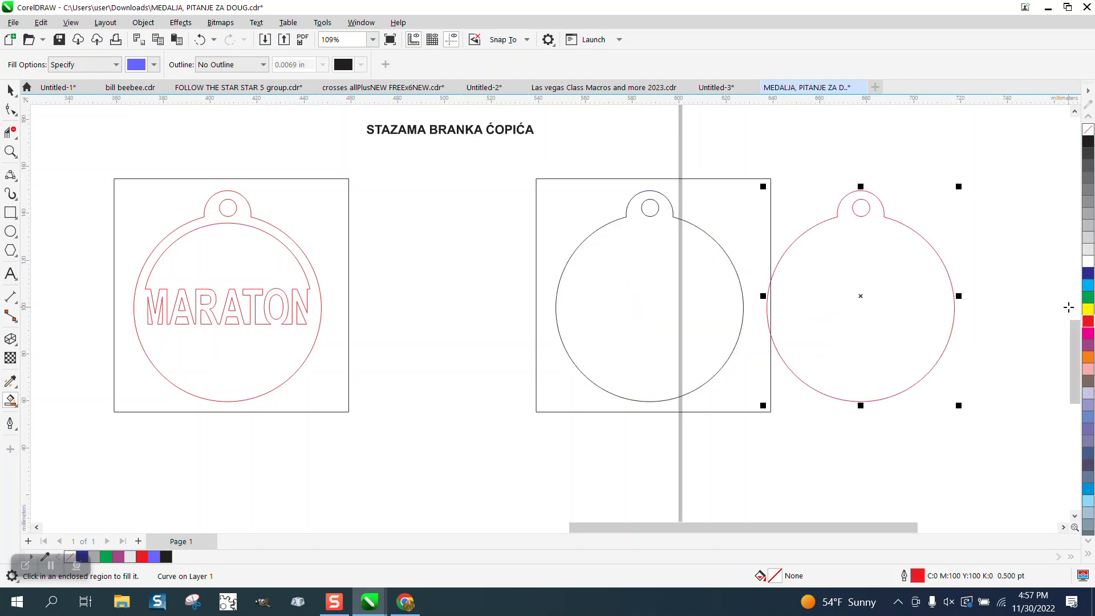
Nudge the new red outline left onto the MARATON medal to test the fit, and nudge it back 90 mm right.
key(Left)
key(Left)
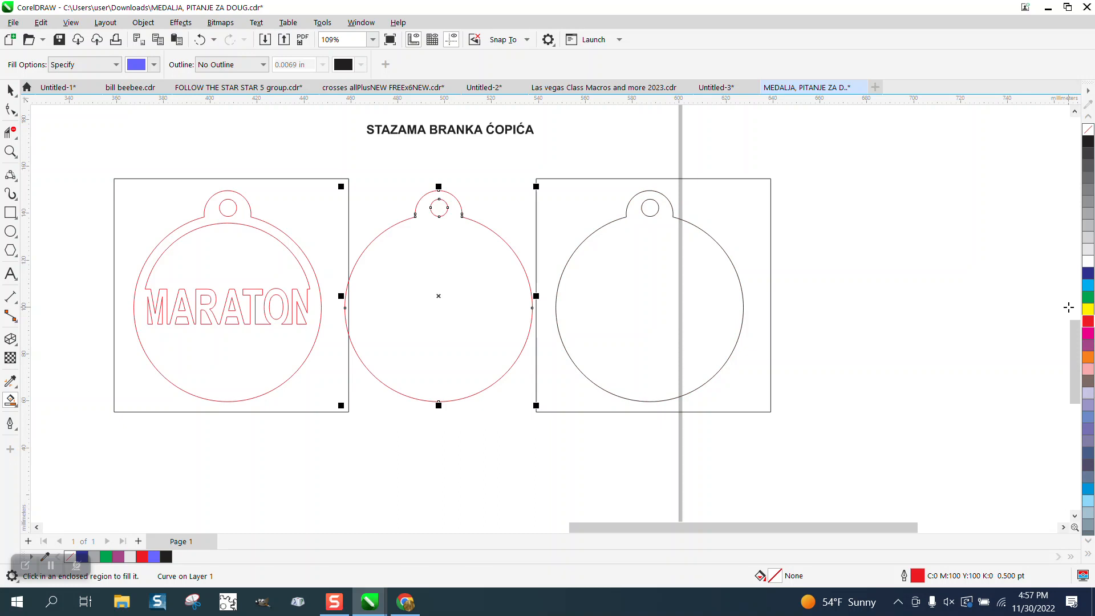
key(Left)
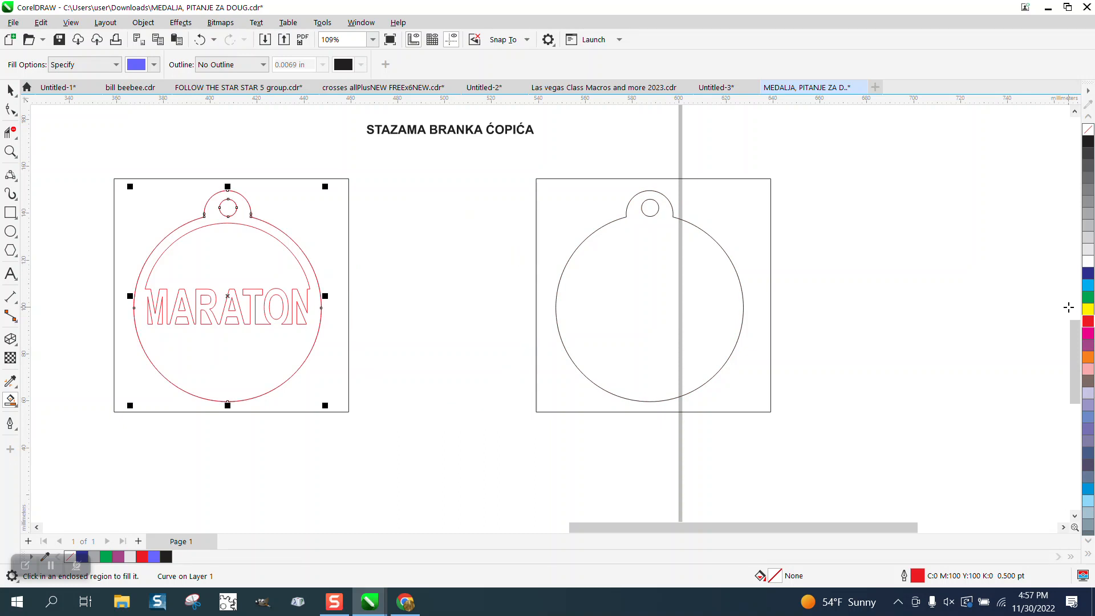
key(Right)
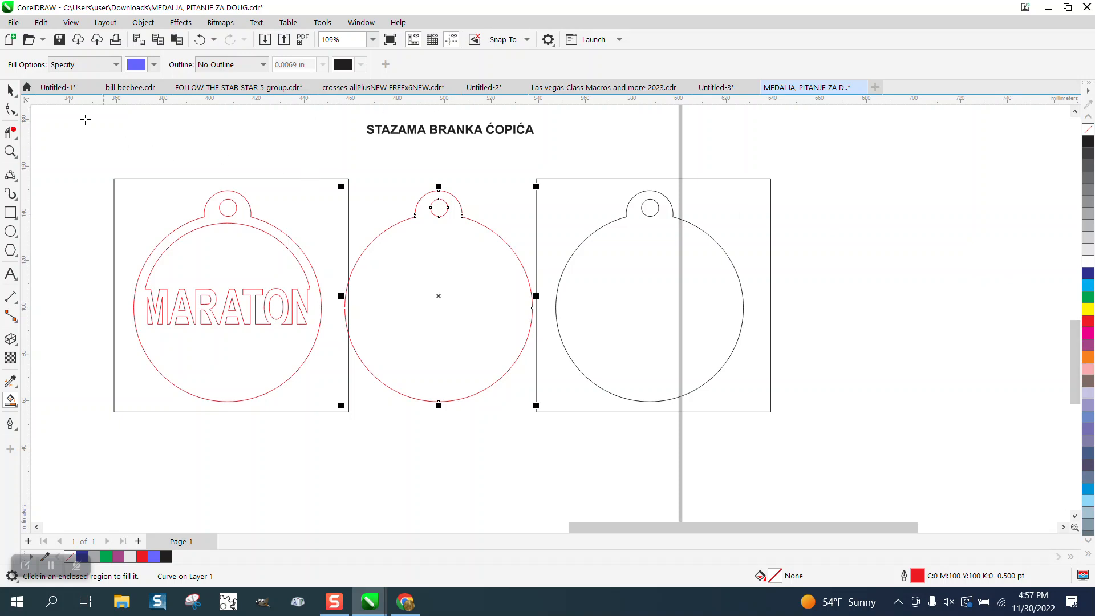
Delete the black rectangle around the red MARATON medal.
click(11, 90)
click(138, 179)
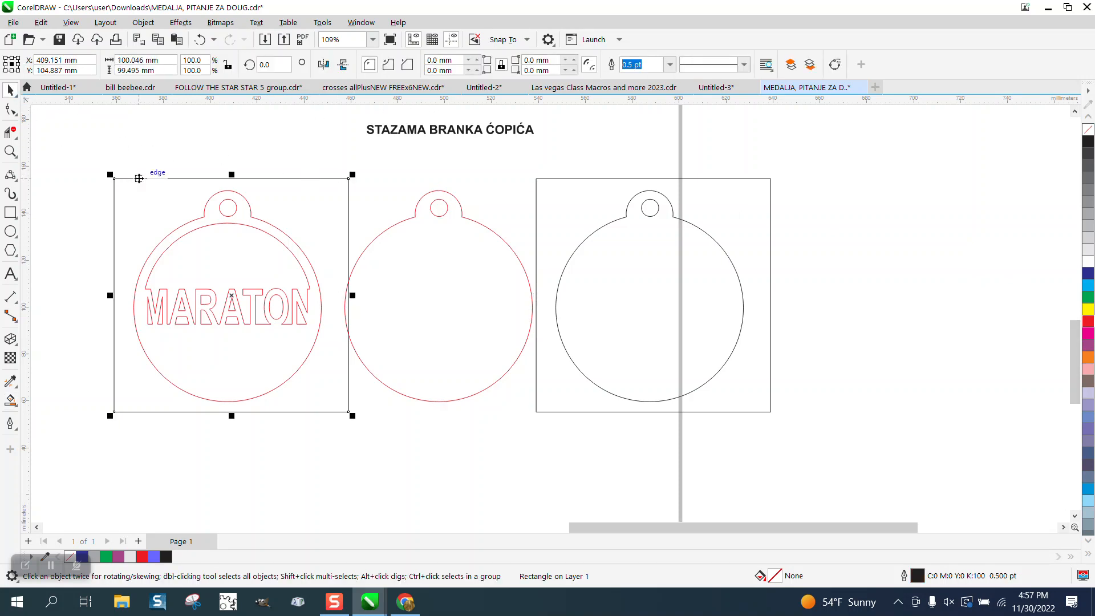
key(Delete)
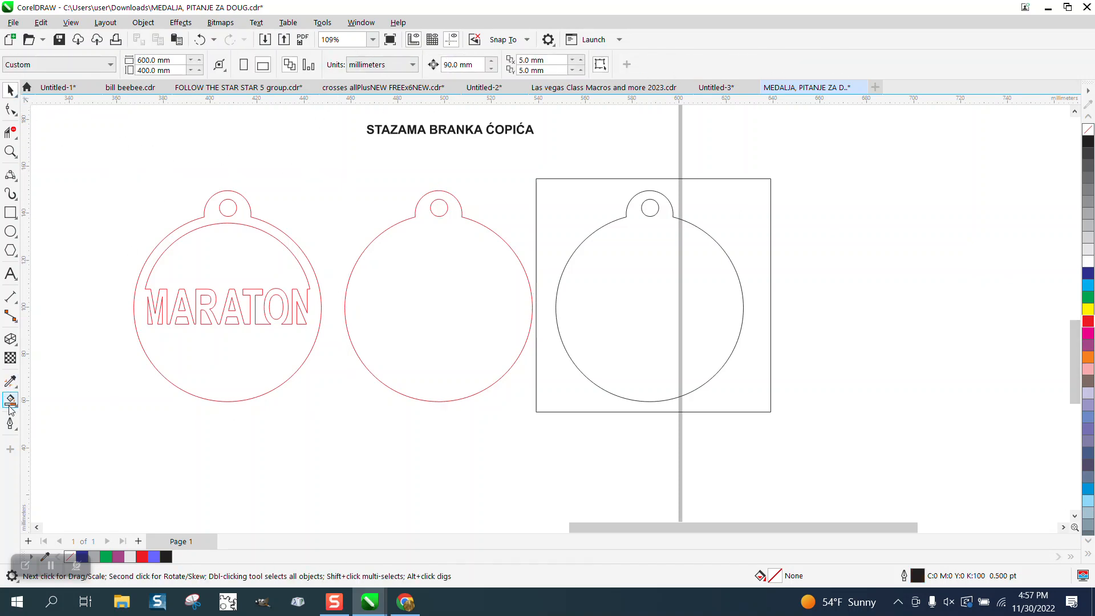
Smart Fill the body and lettering of the red MARATON medal with gold (#CC9933).
click(11, 402)
click(154, 64)
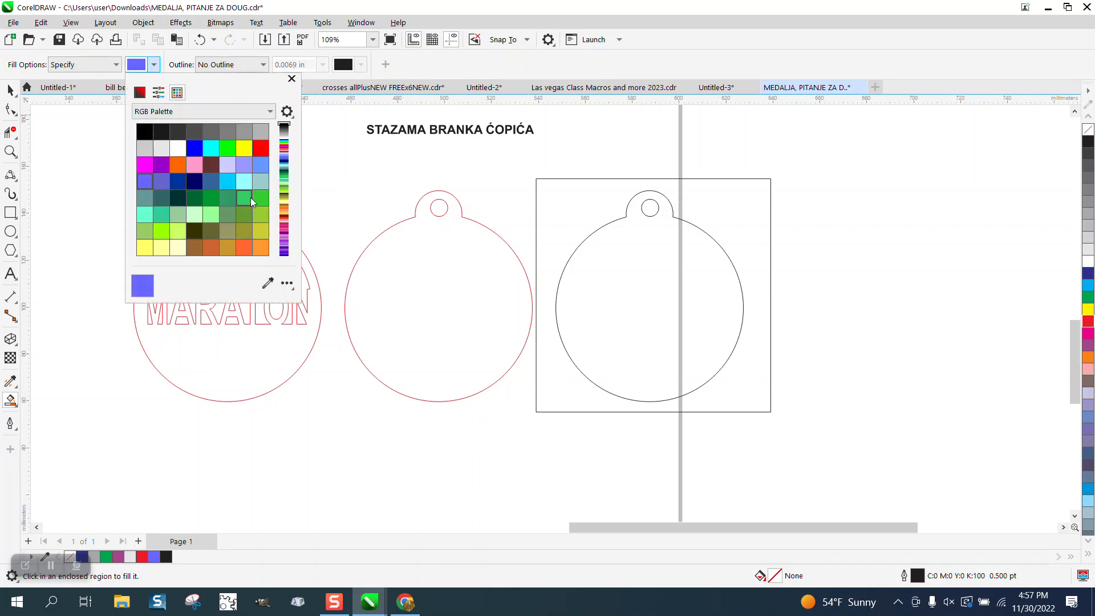
click(227, 251)
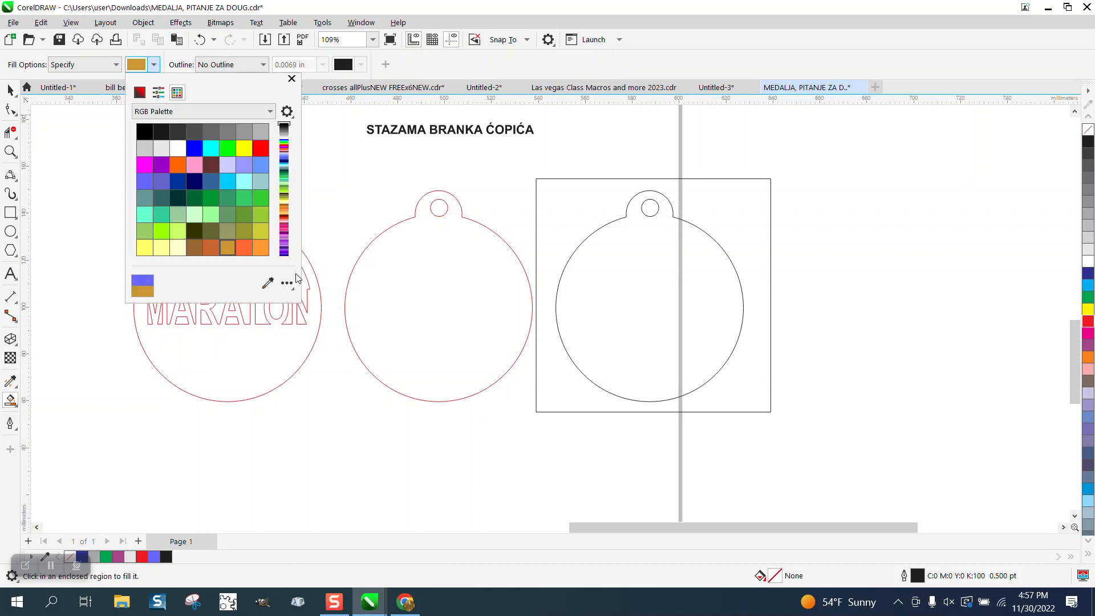
click(269, 345)
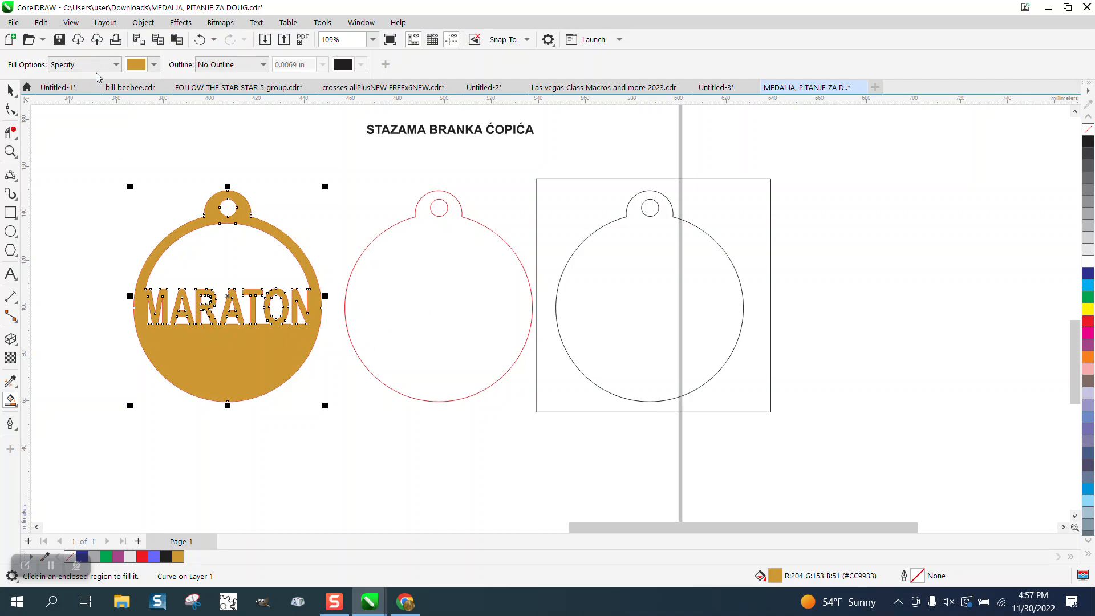
Smart Fill the blank red medal outline beside the gold medal with light grey (#CCCCCC).
click(154, 65)
click(145, 148)
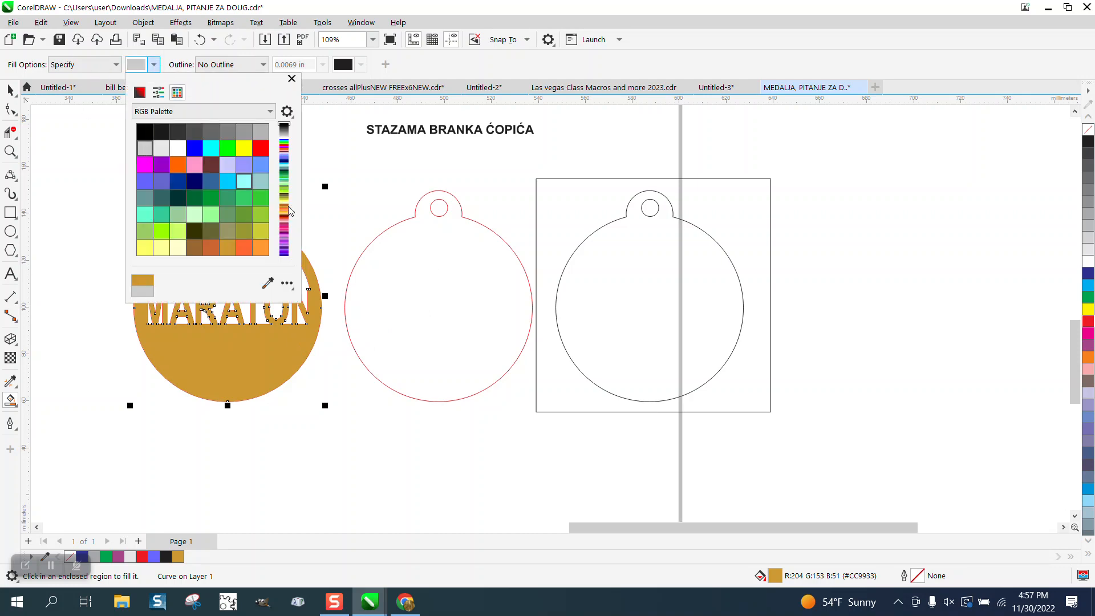
click(431, 291)
click(436, 293)
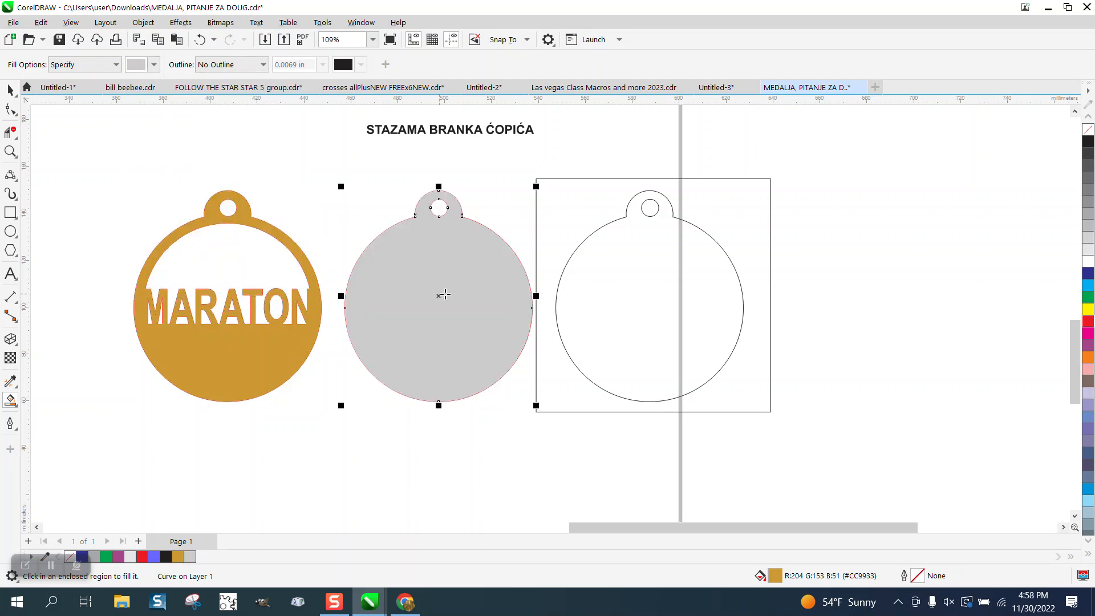
Send the grey medal shape to the back, and test it behind the gold medal before nudging it 90 mm back right.
click(139, 24)
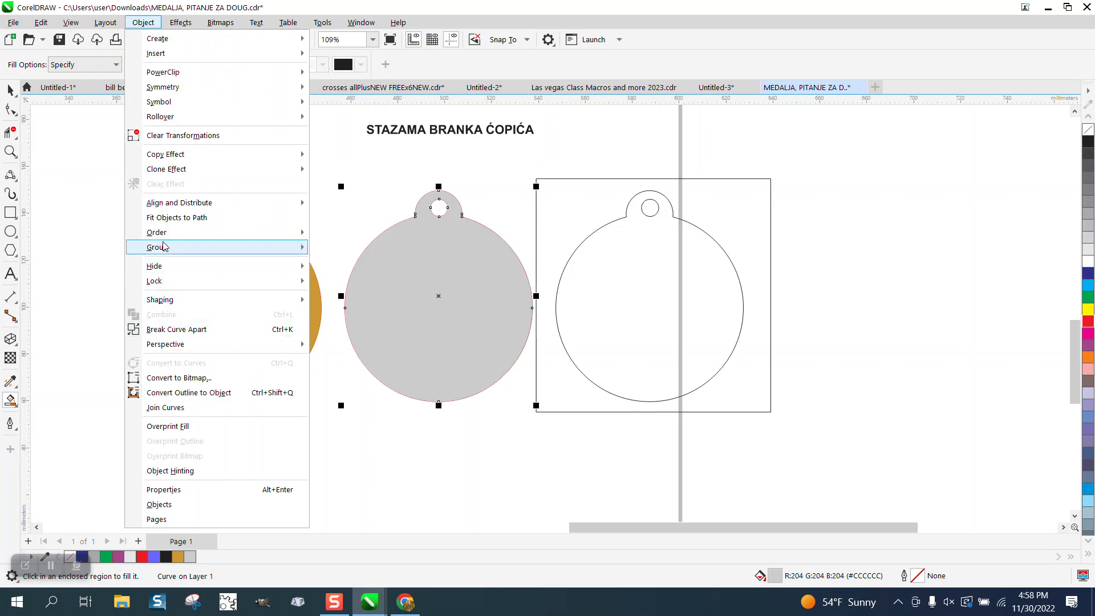
mouse_move(171, 232)
click(337, 257)
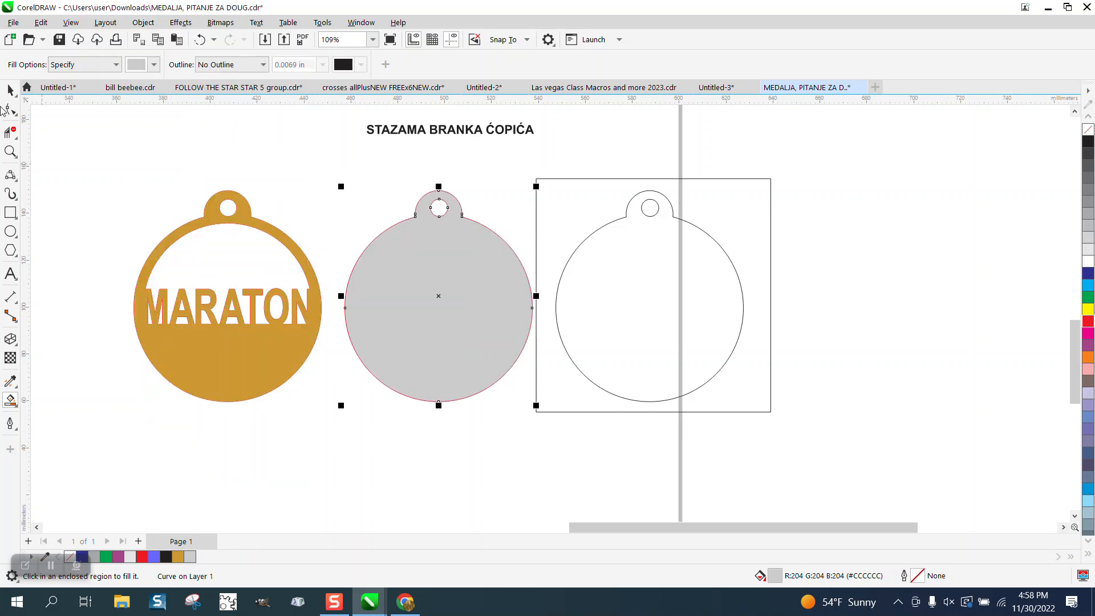
click(10, 90)
key(Left)
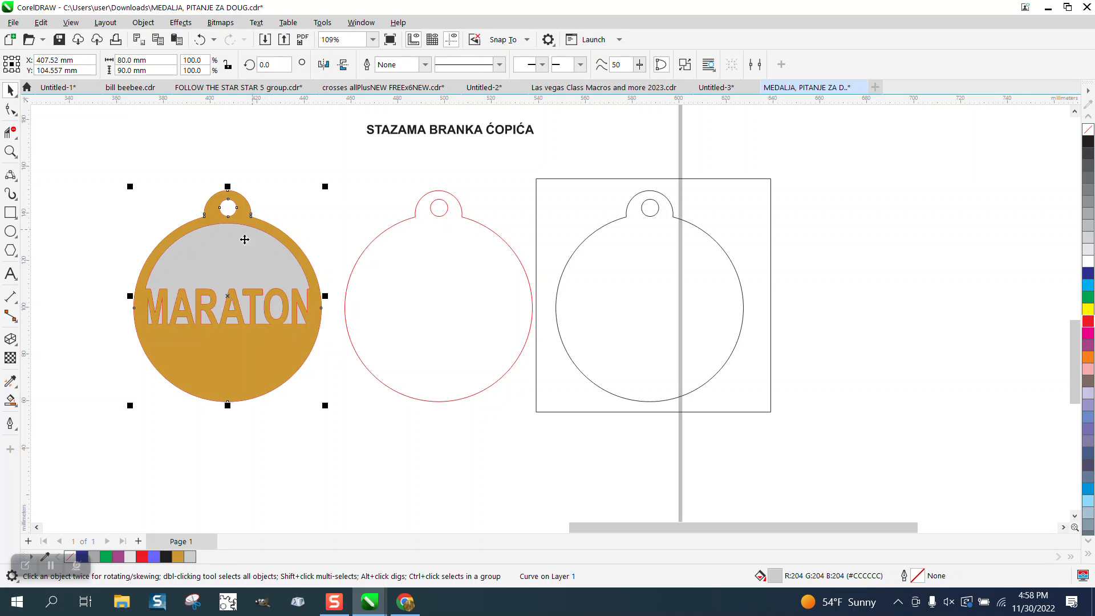
key(Right)
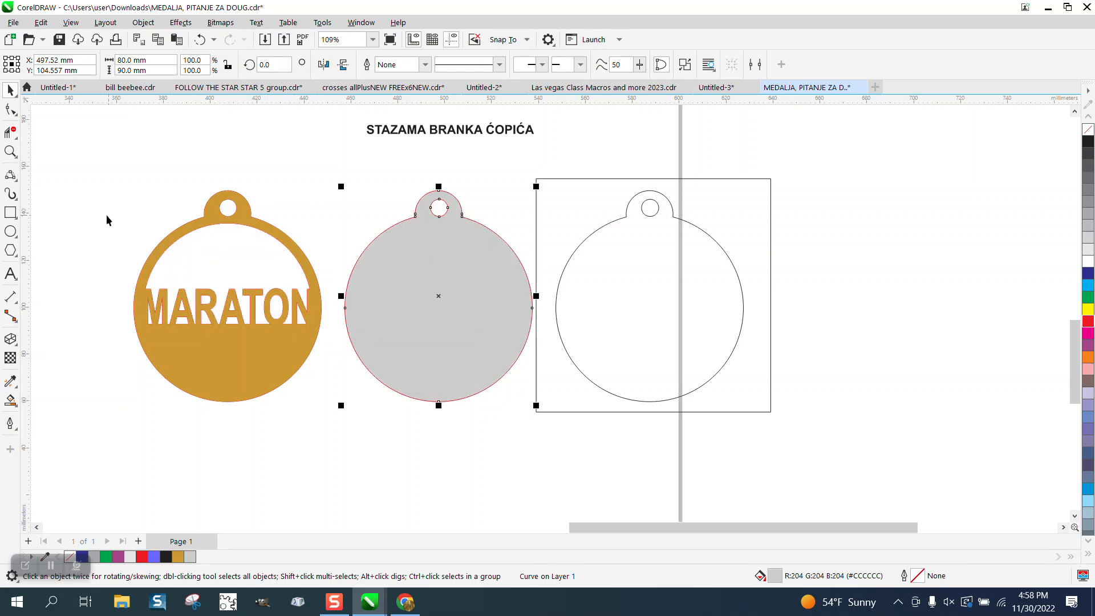
Add the text "11", enlarge it to about 47.5 pt, and place it in the opening above MARATON on the gold medal.
click(10, 274)
click(313, 197)
text(11)
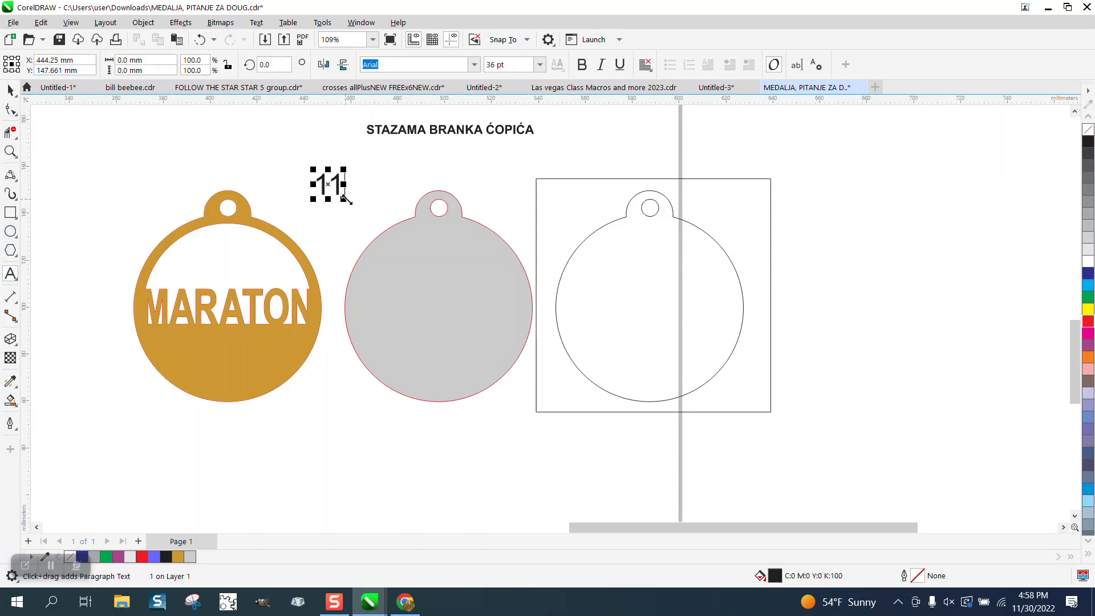
mouse_move(344, 199)
mouse_down()
mouse_move(356, 206)
mouse_move(270, 252)
mouse_move(226, 255)
mouse_up()
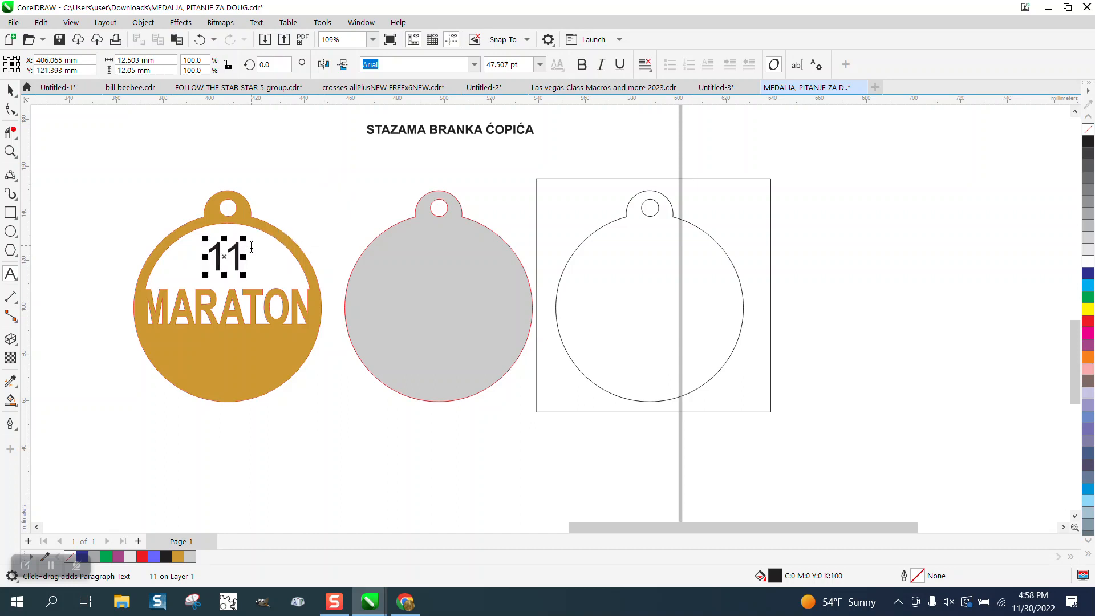
click(345, 174)
click(14, 92)
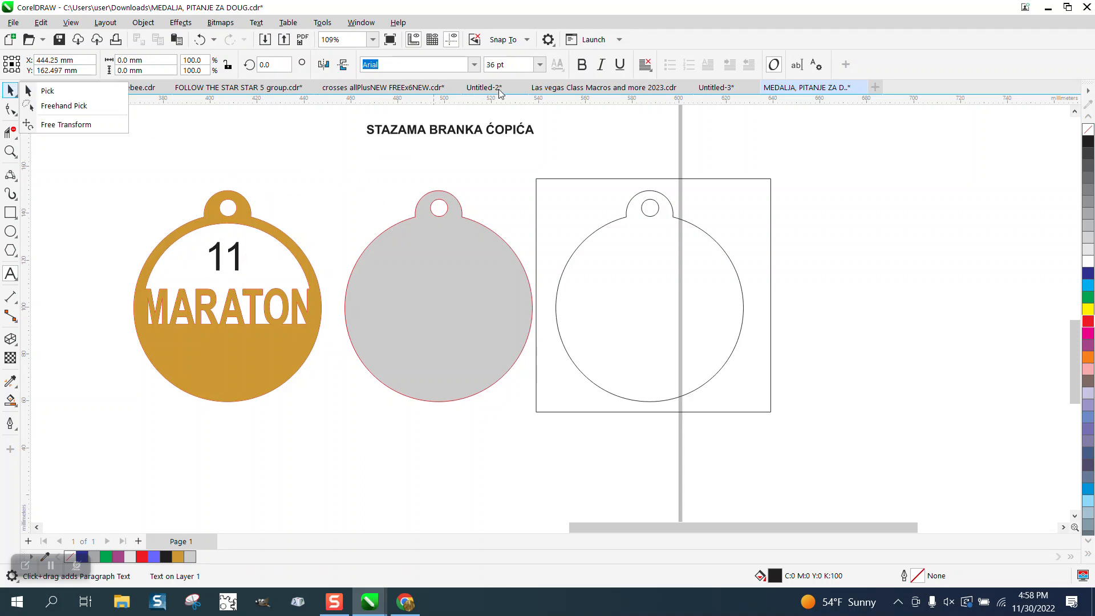
click(26, 91)
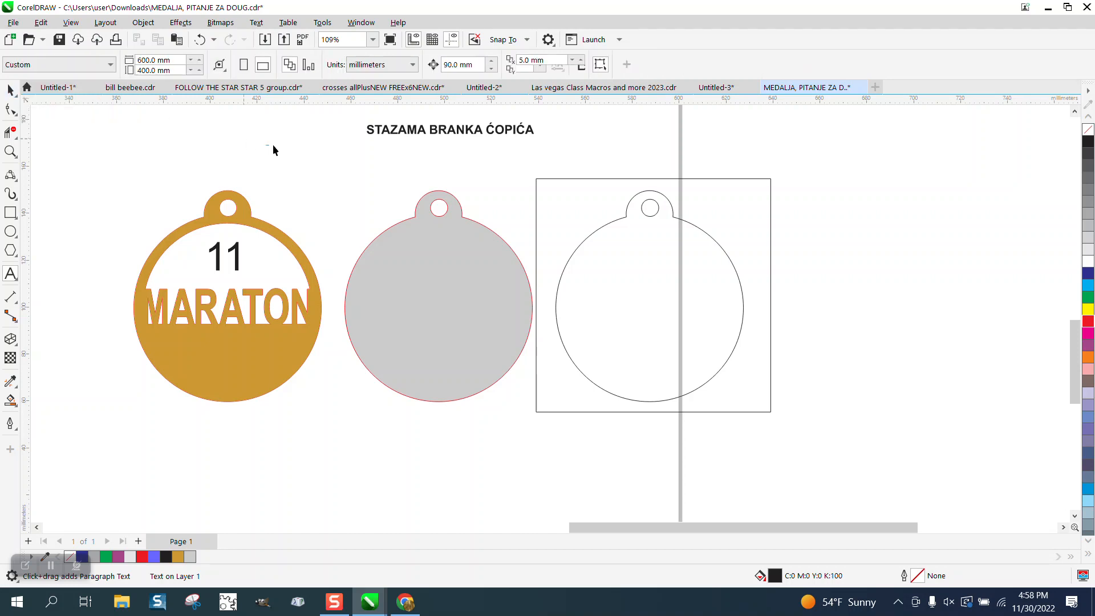
Nudge the "11" onto the grey medal, and nudge the whole grey medal with its number 90 mm left behind the gold medal.
click(236, 260)
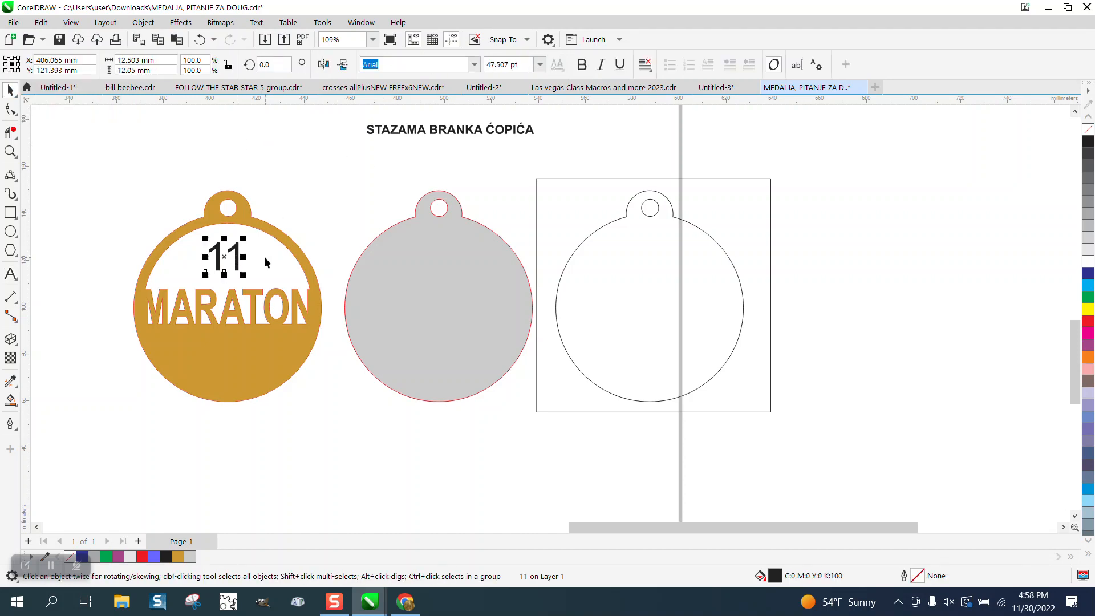
key(Right)
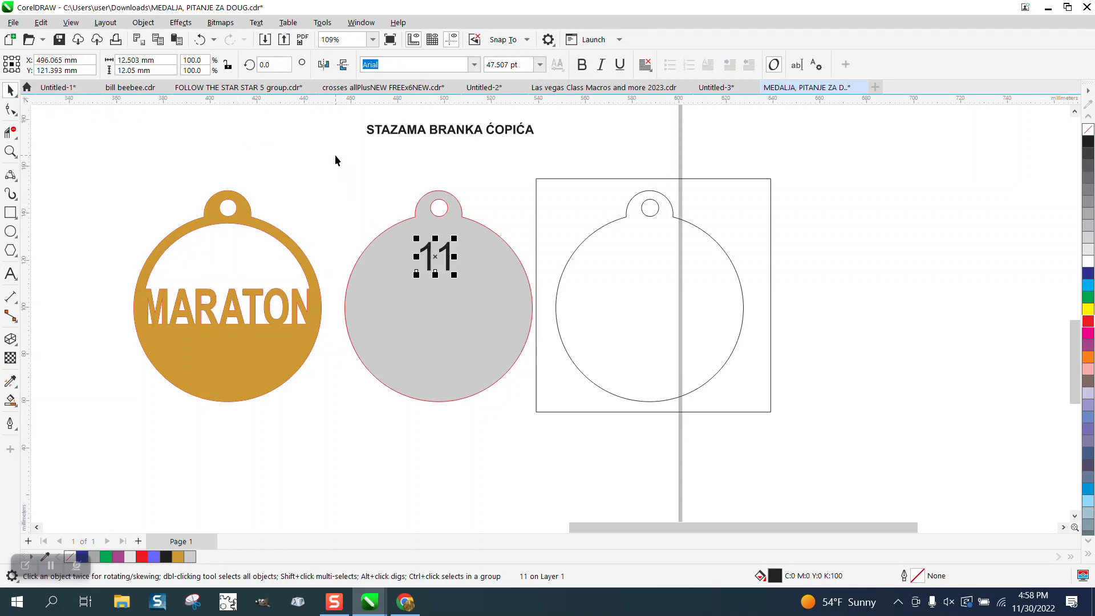
drag(334, 155, 562, 442)
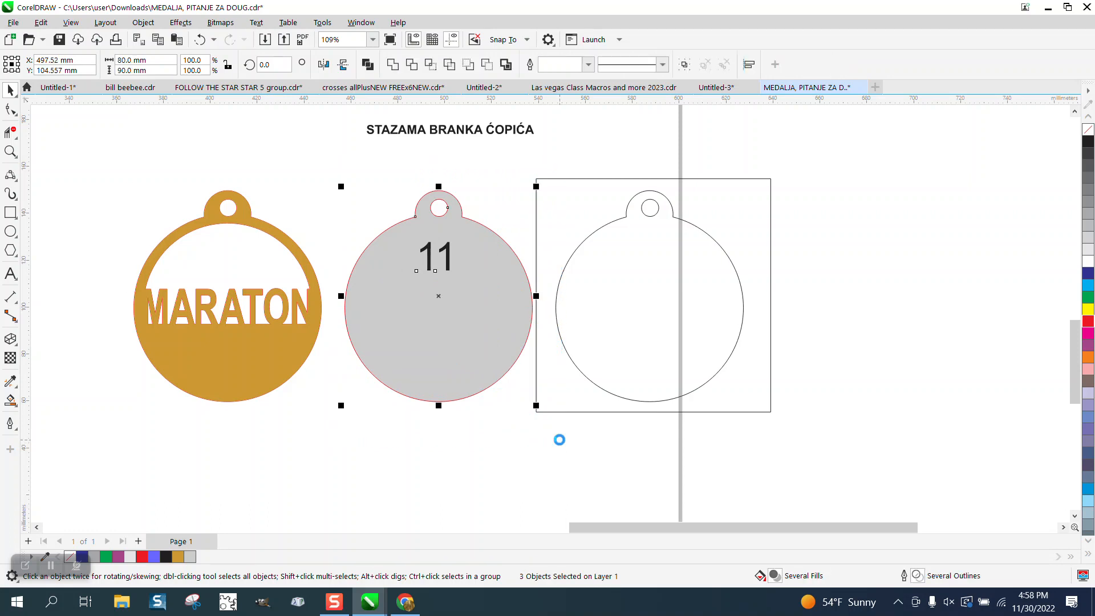
key(Left)
Move the grouped MARATON artwork with hedgehog off the dark grey sample medal into the gap between the gold medal and the framed outline.
click(11, 151)
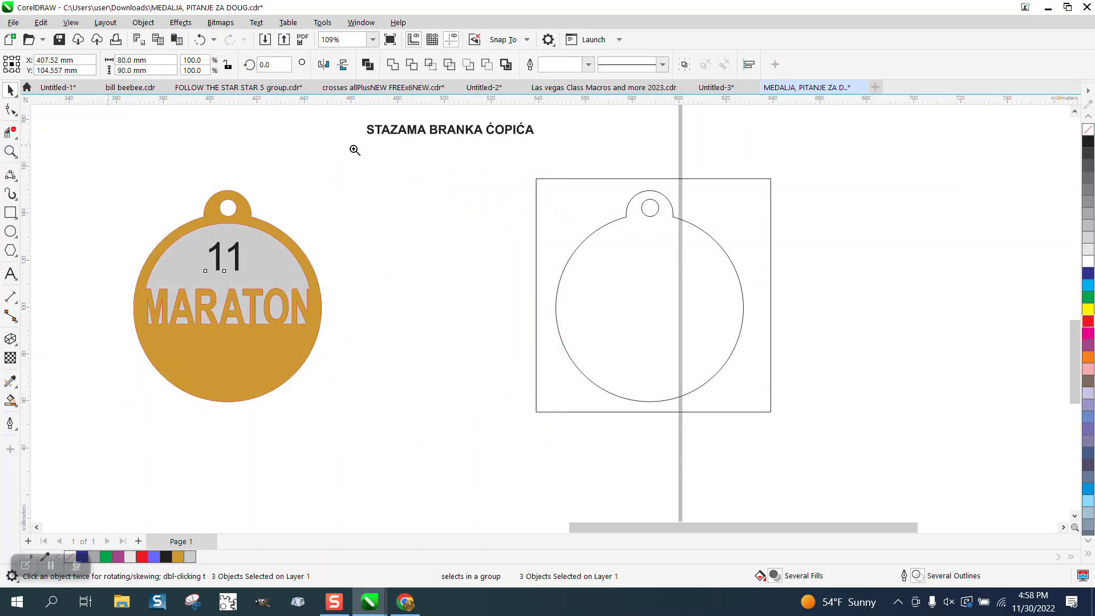
drag(436, 135, 404, 230)
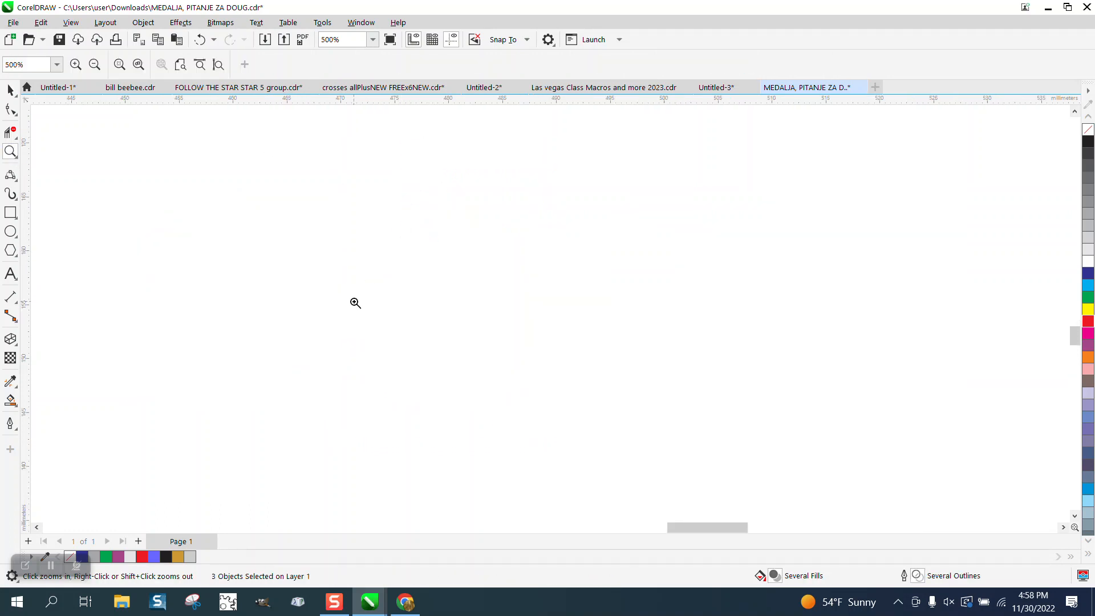
scroll(356, 303, down, 5)
scroll(363, 289, down, 6)
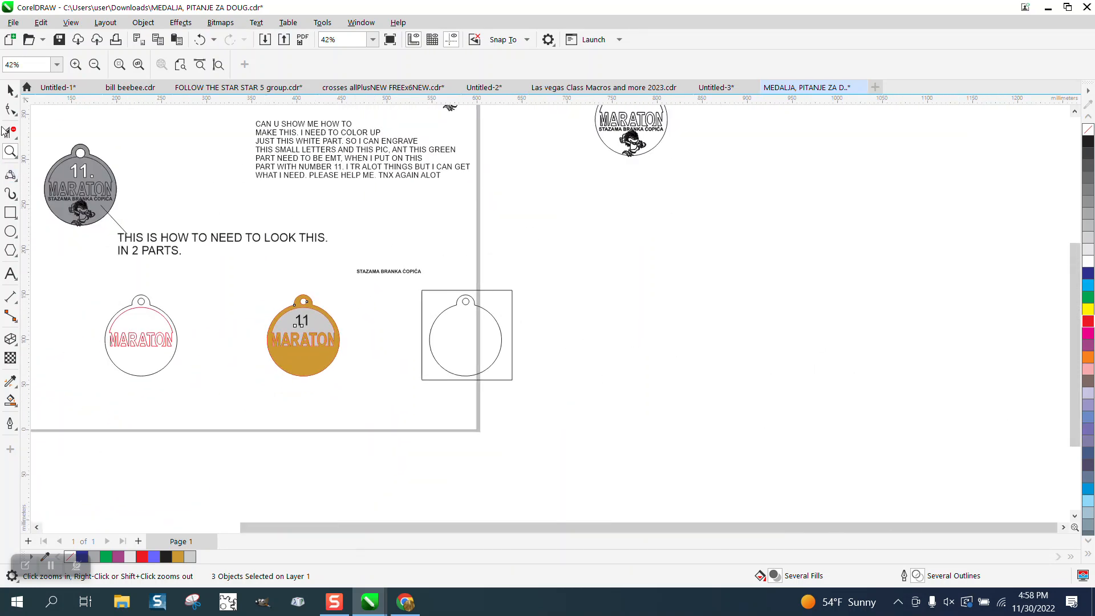
click(10, 90)
click(91, 203)
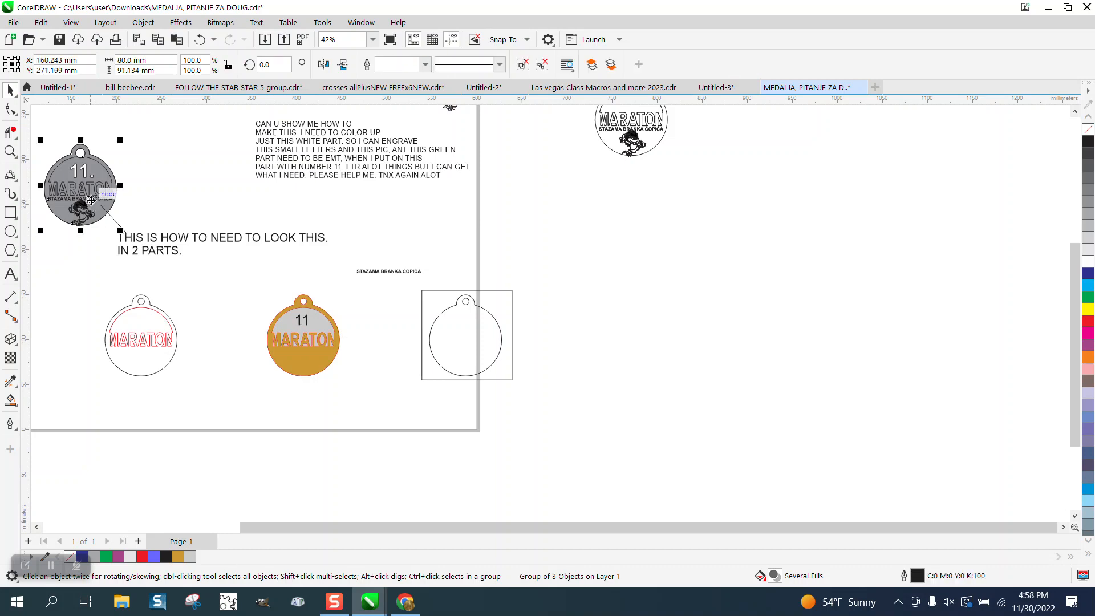
drag(104, 198, 191, 190)
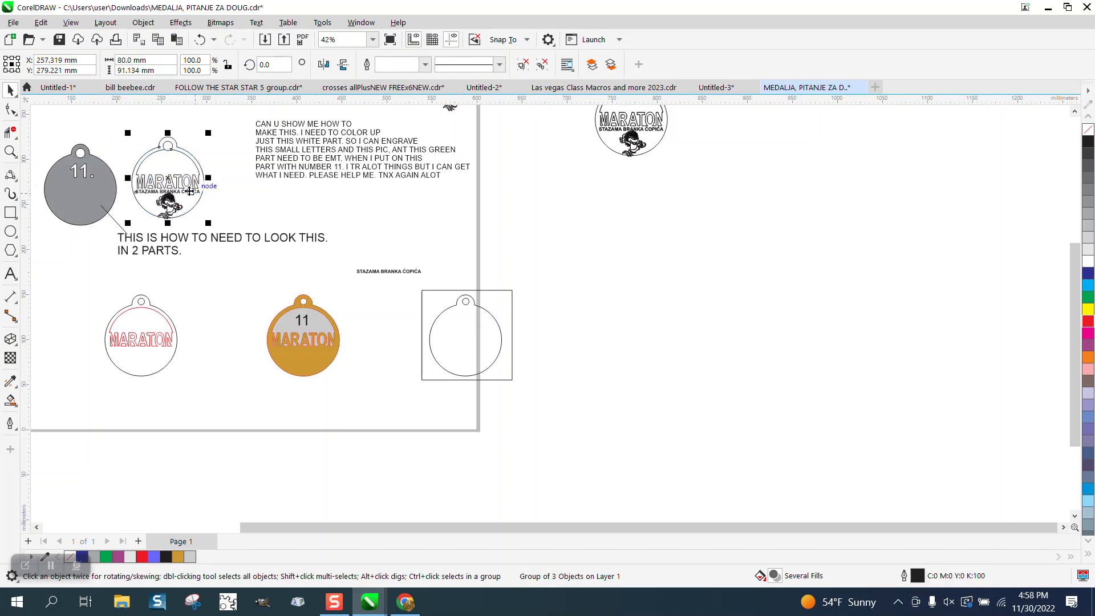
drag(190, 192, 400, 350)
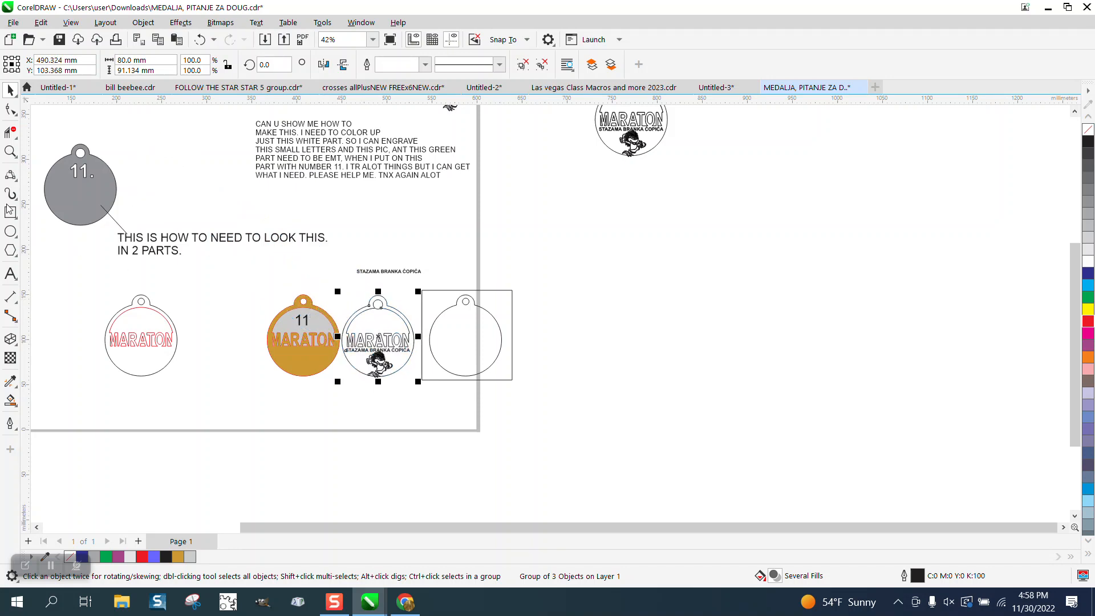
Remove the outline from the grouped MARATON artwork beside the gold medal, leaving its filled slogan and hedgehog.
click(10, 151)
drag(252, 273, 425, 418)
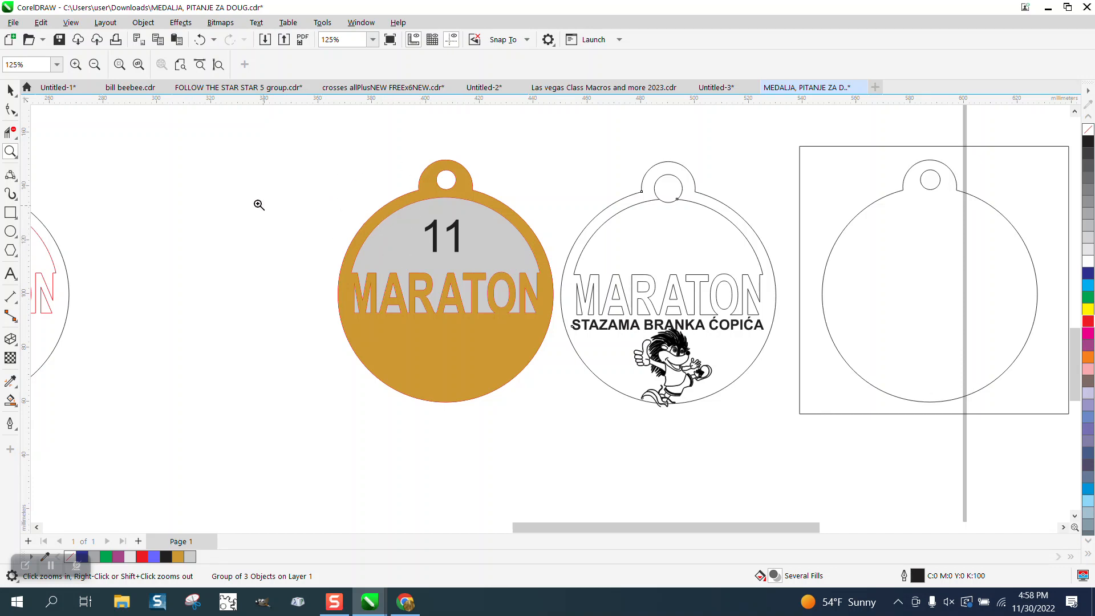
click(10, 90)
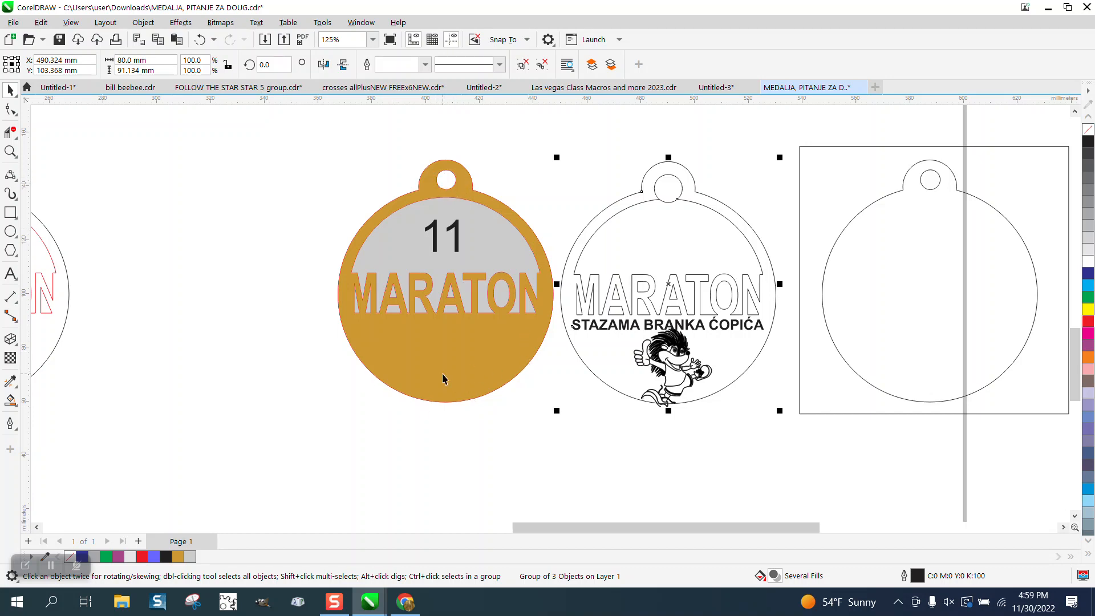
scroll(353, 324, down, 2)
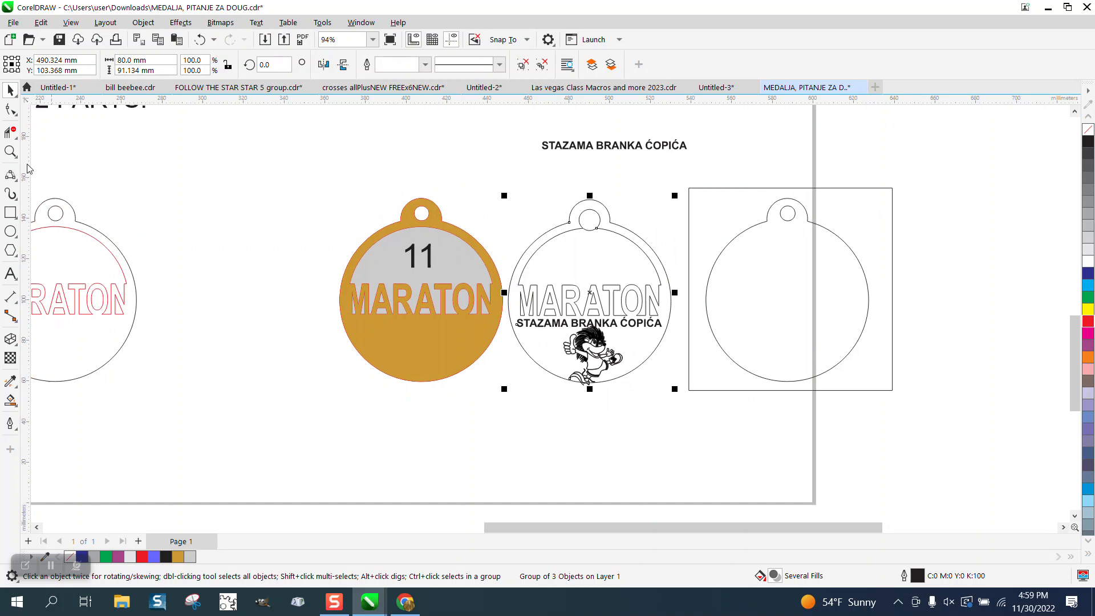
click(10, 151)
drag(323, 201, 717, 434)
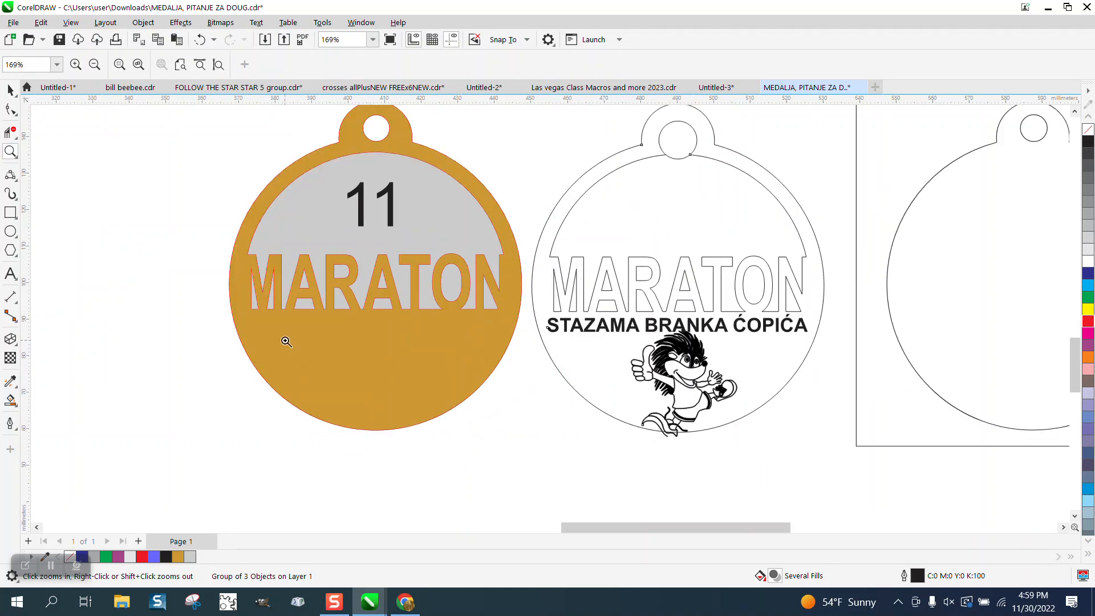
click(11, 90)
right_click(1088, 130)
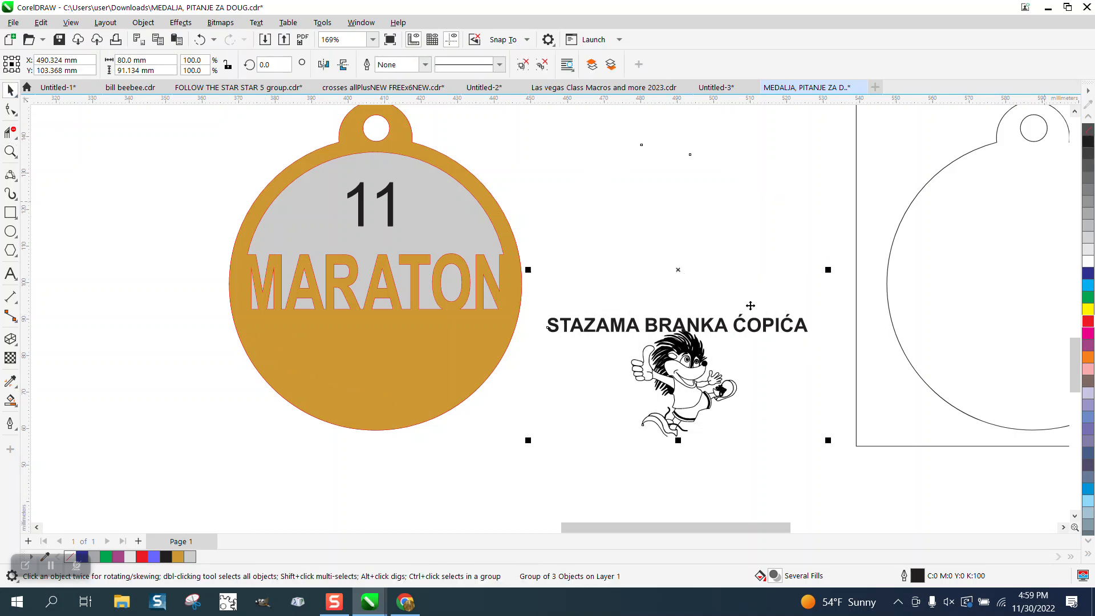
scroll(659, 352, down, 1)
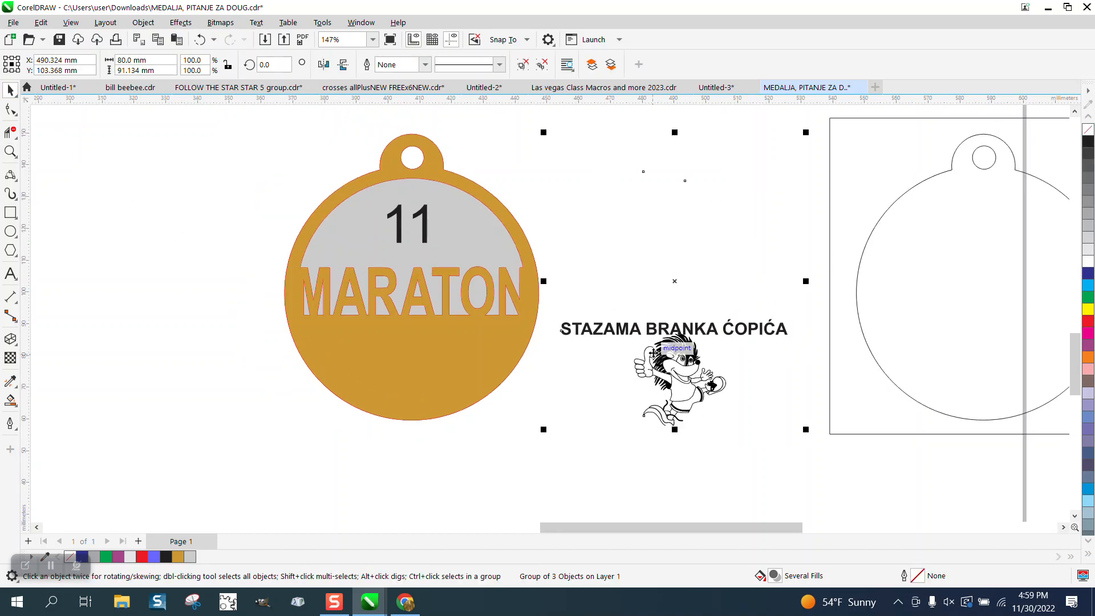